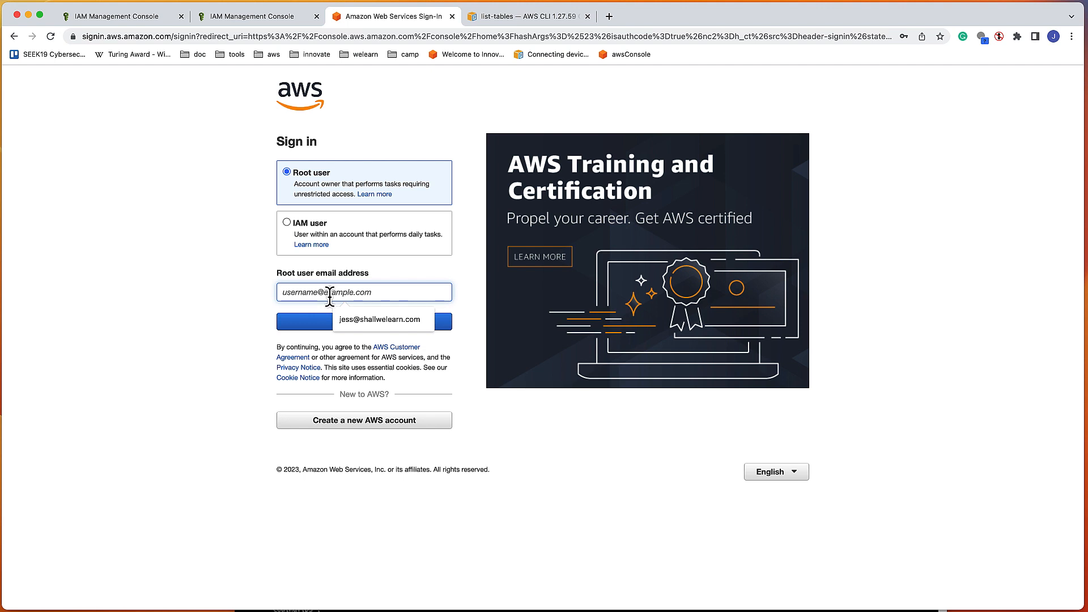
Step: Sign in as the root user with the saved e-mail and password, completing MFA
click(343, 318)
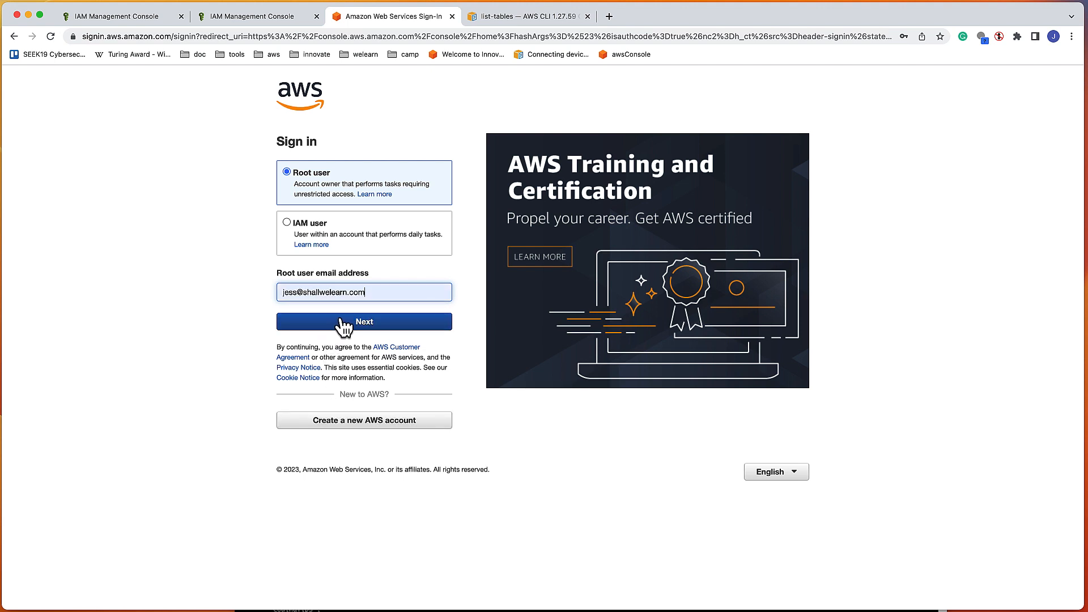
click(342, 319)
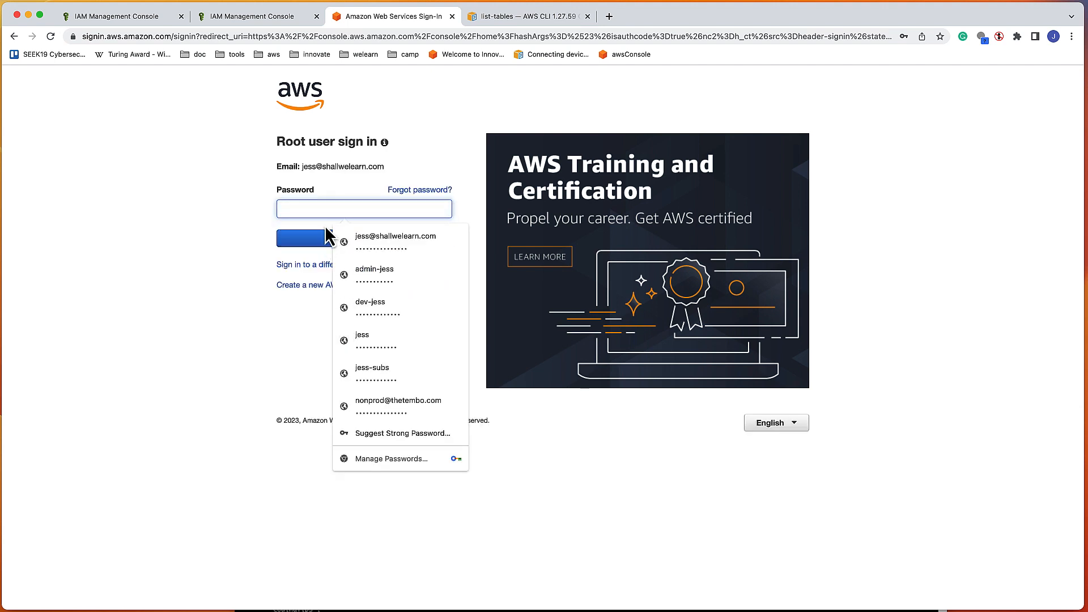
click(369, 238)
click(323, 241)
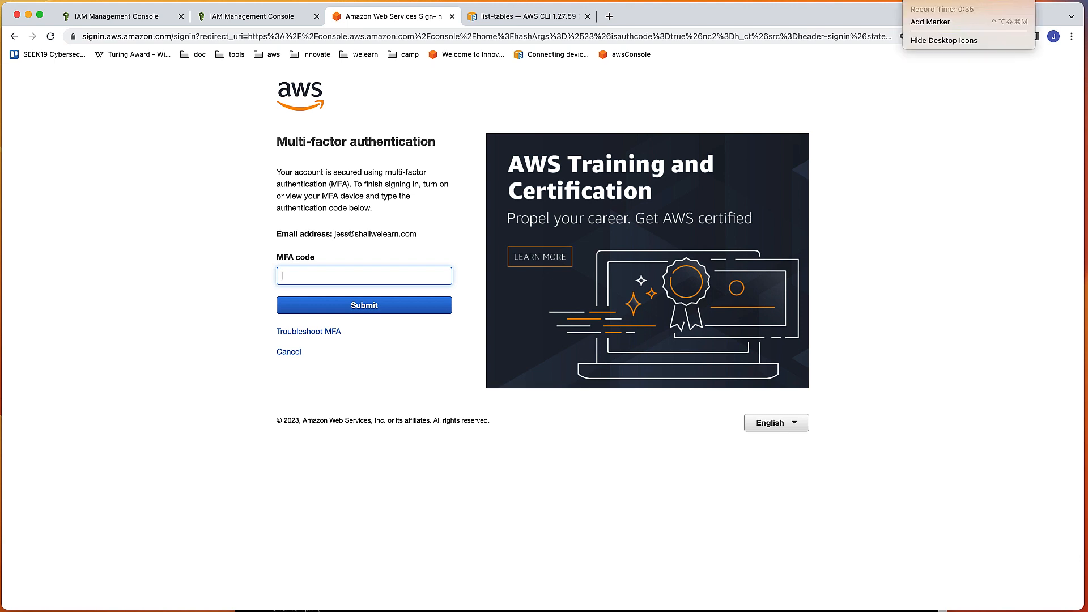
click(911, 0)
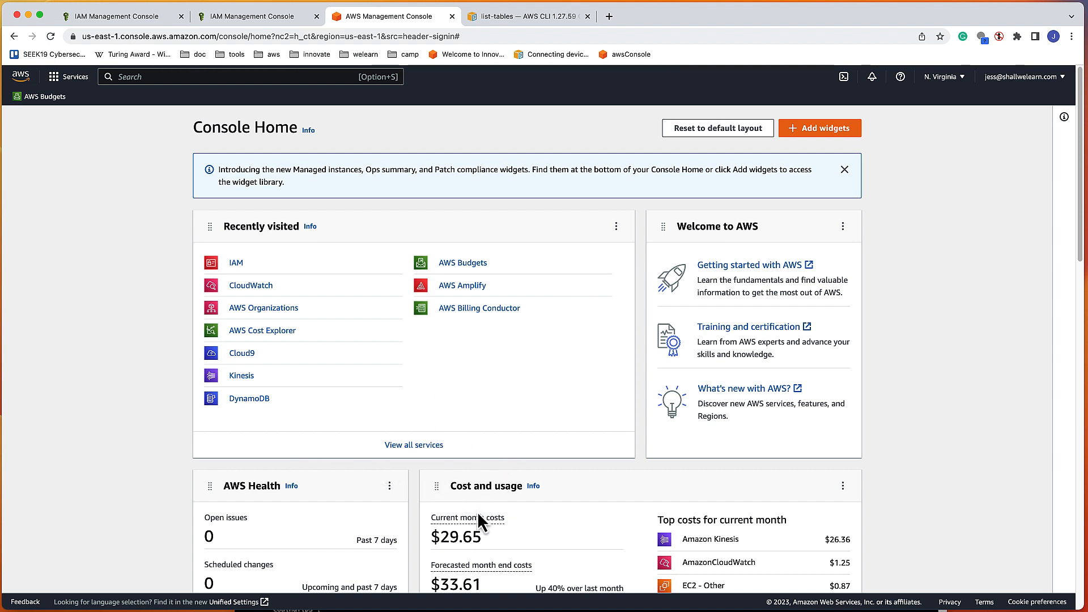
scroll(453, 493, down, 3)
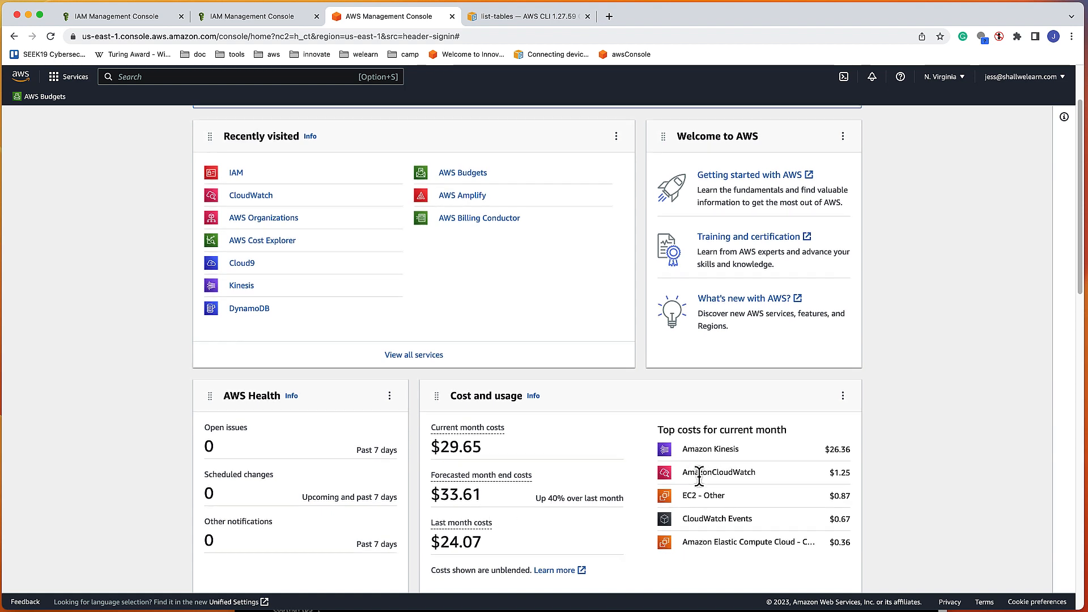
scroll(702, 453, down, 1)
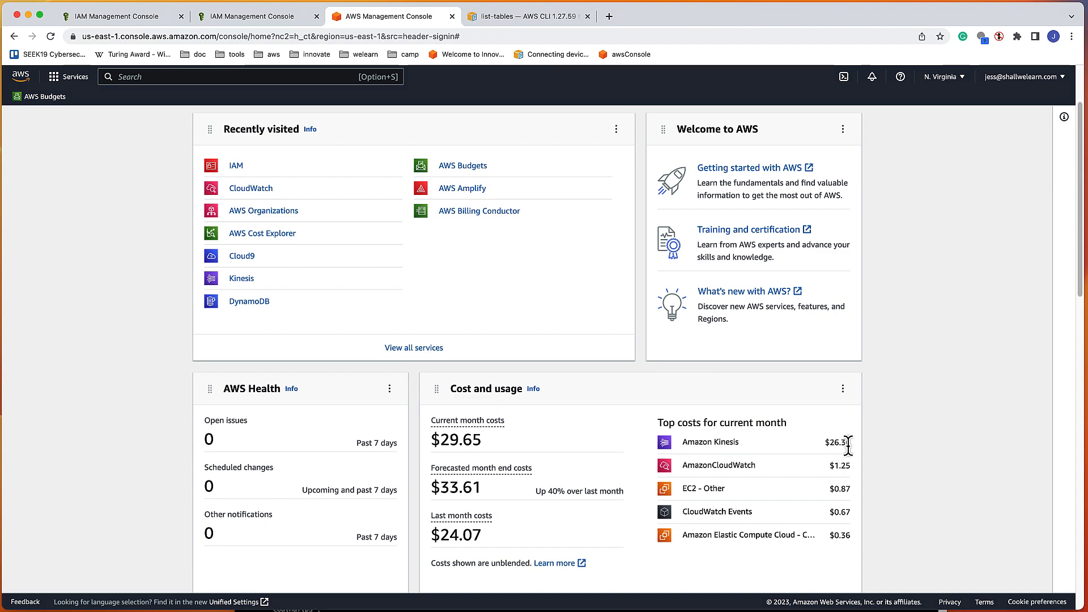
scroll(617, 339, up, 3)
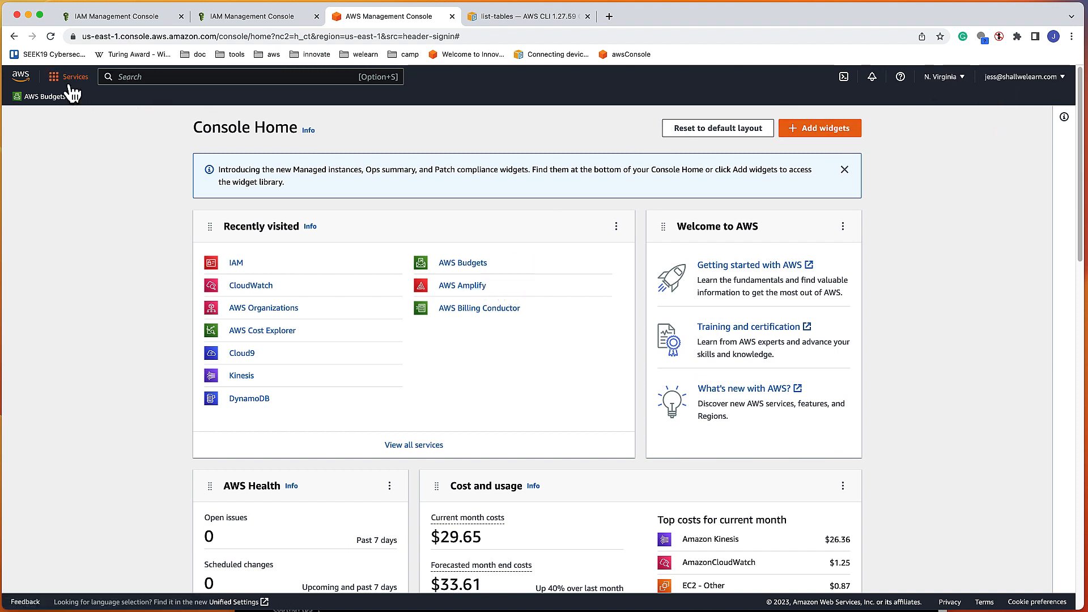
Step: Open IAM and go through Users to the User groups list showing subs-admin and subs-dev
click(238, 264)
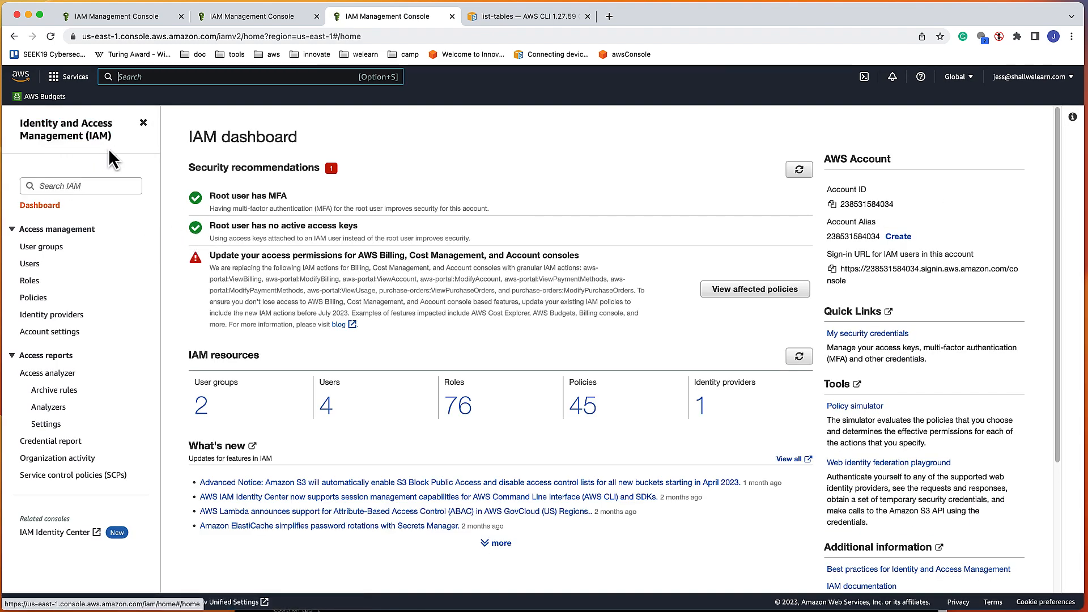
click(30, 281)
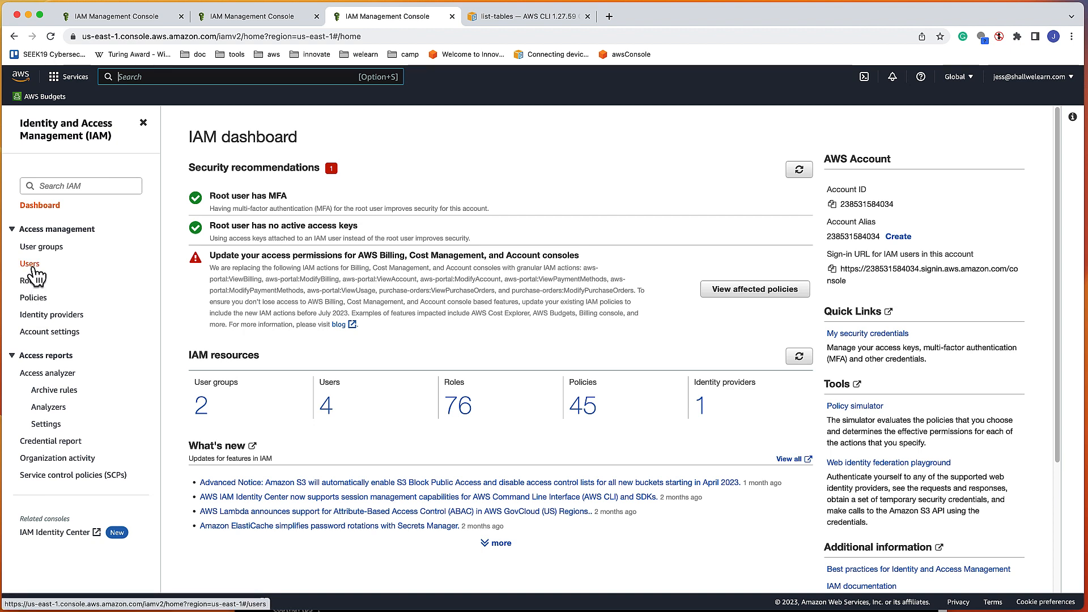
click(35, 268)
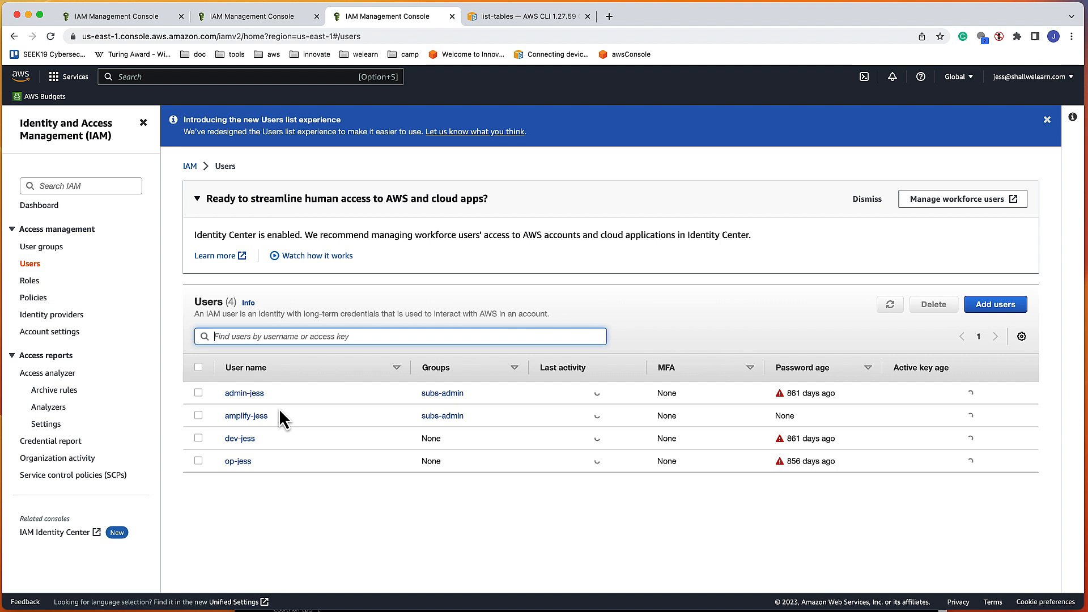
click(56, 248)
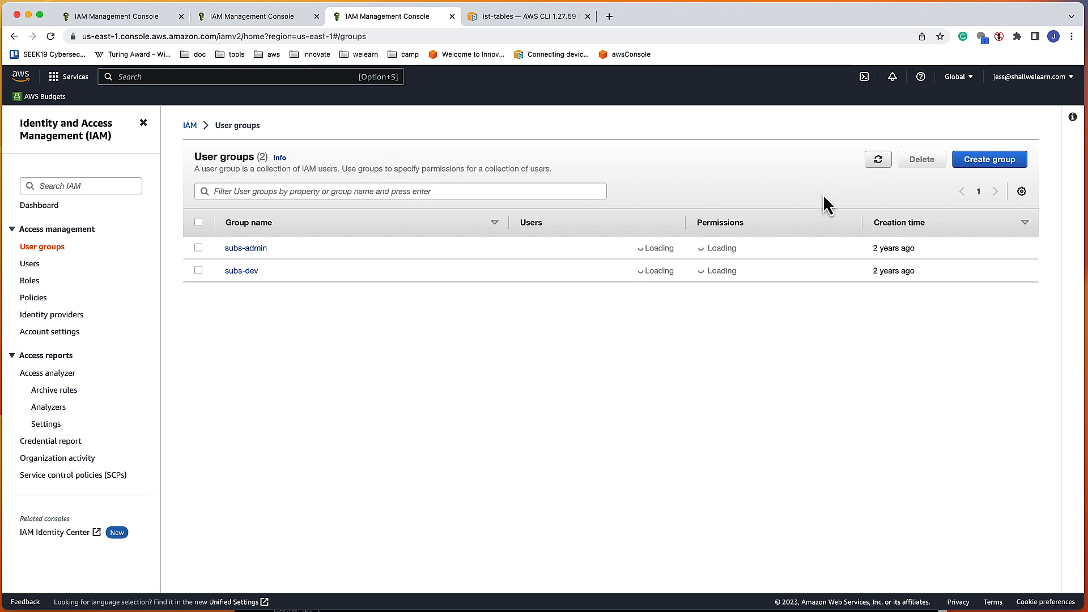
Step: Start a new user group and name it test-group
click(1004, 167)
click(316, 246)
text(test-group)
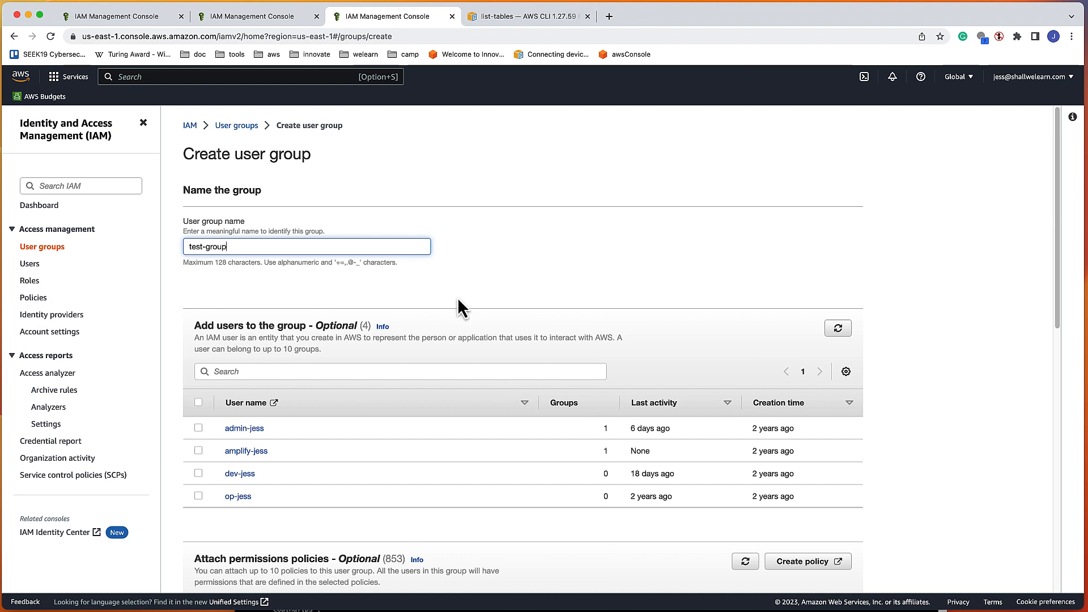
scroll(389, 369, down, 3)
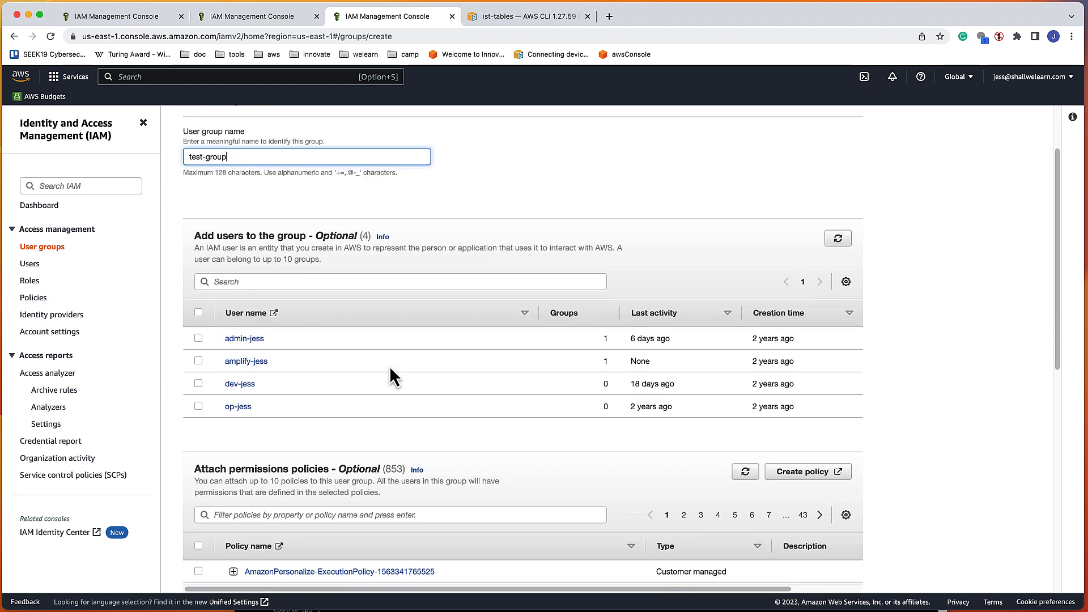
scroll(389, 366, down, 1)
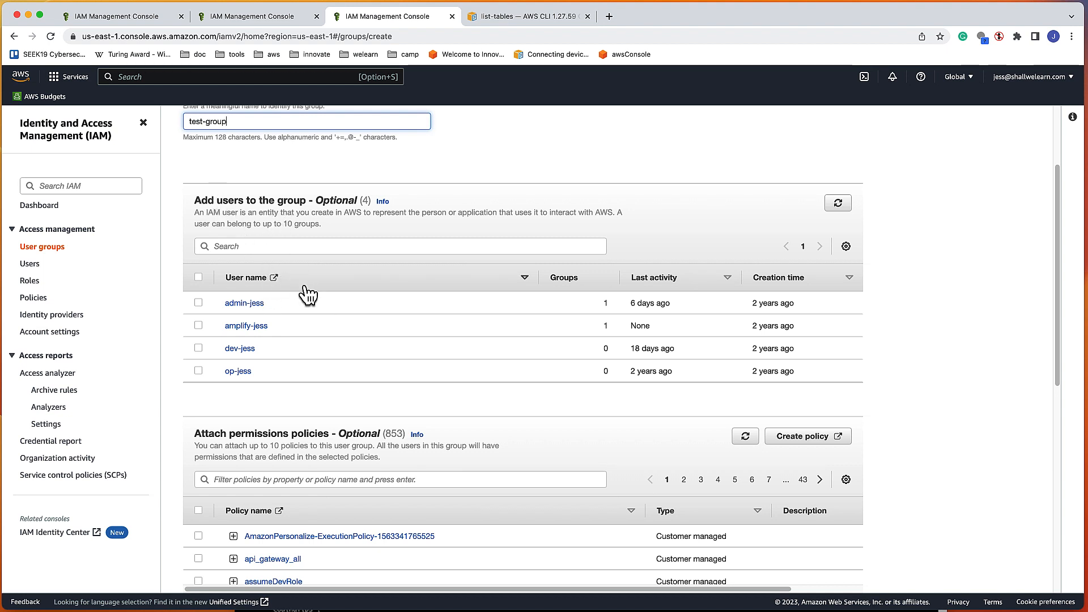
scroll(255, 281, down, 2)
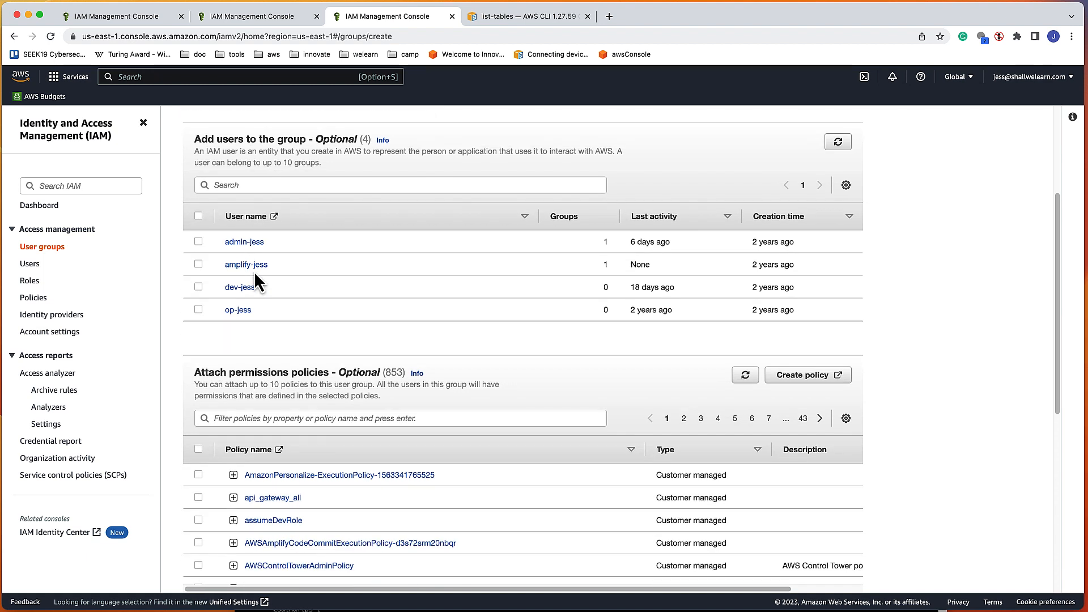
scroll(272, 282, down, 3)
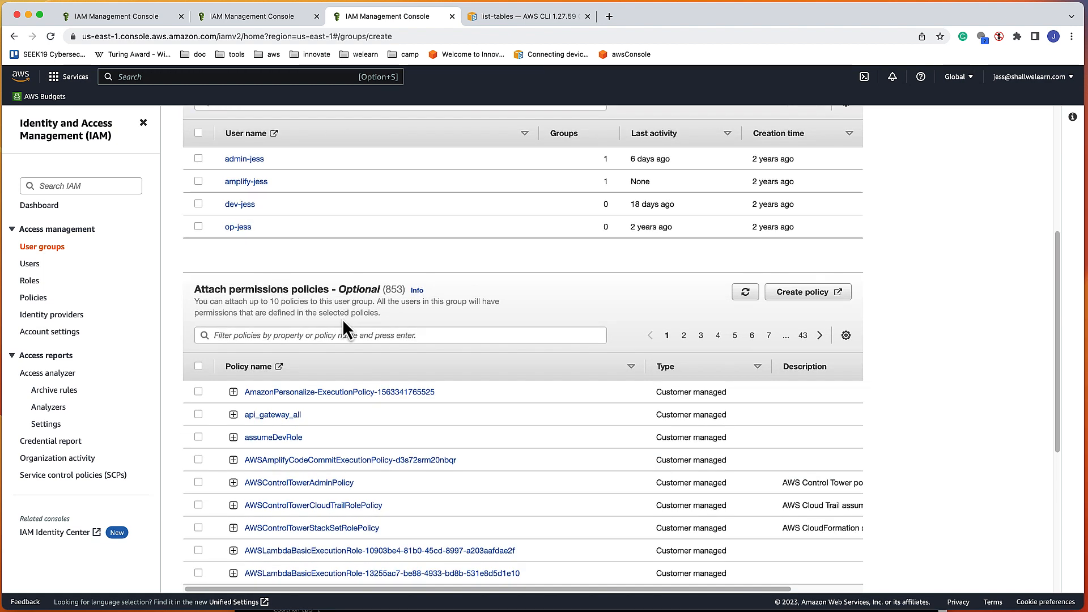
Step: Filter policies by 'Adm', attach AdministratorAccess, and create the group
click(289, 336)
text(Admin)
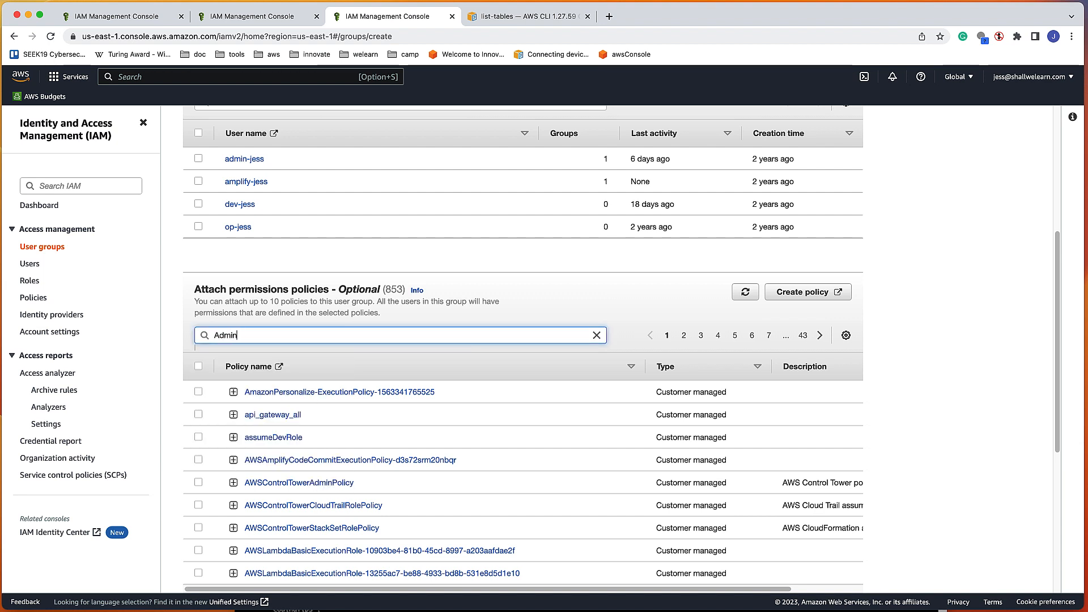
key(Return)
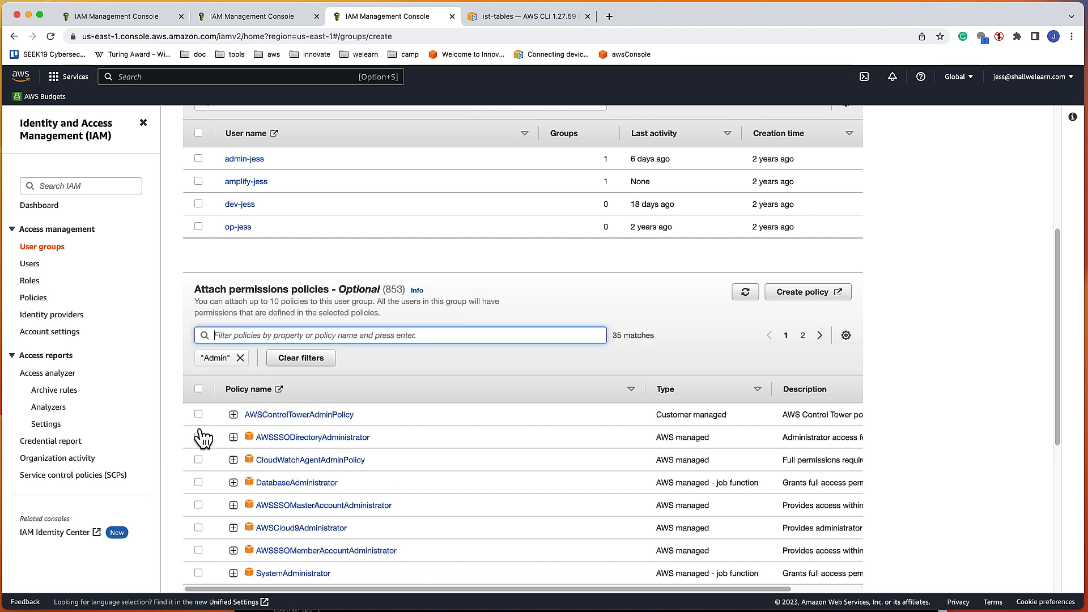
scroll(237, 442, down, 1)
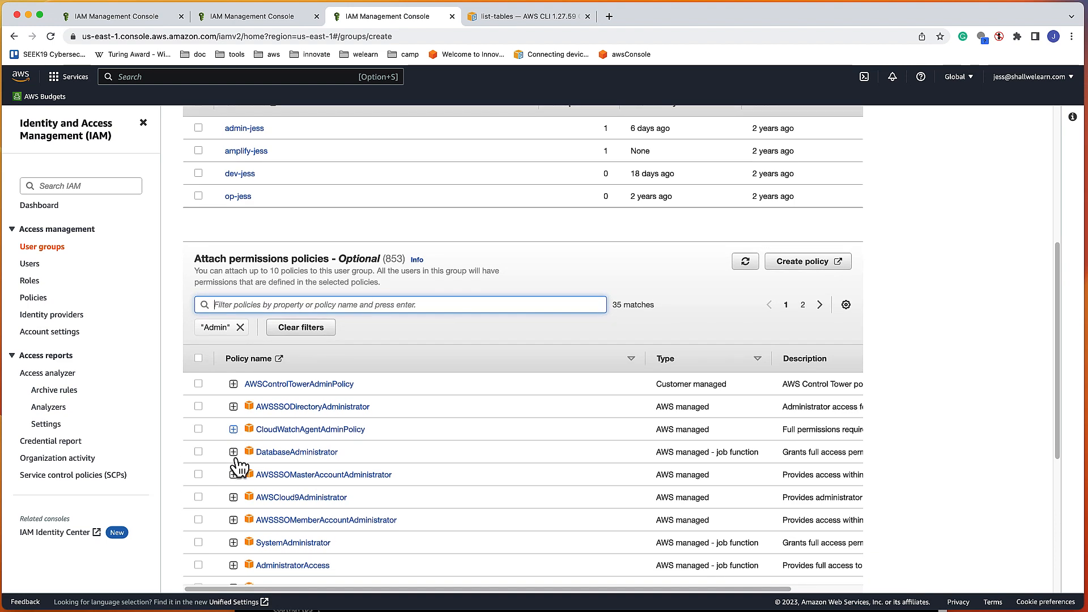
click(199, 565)
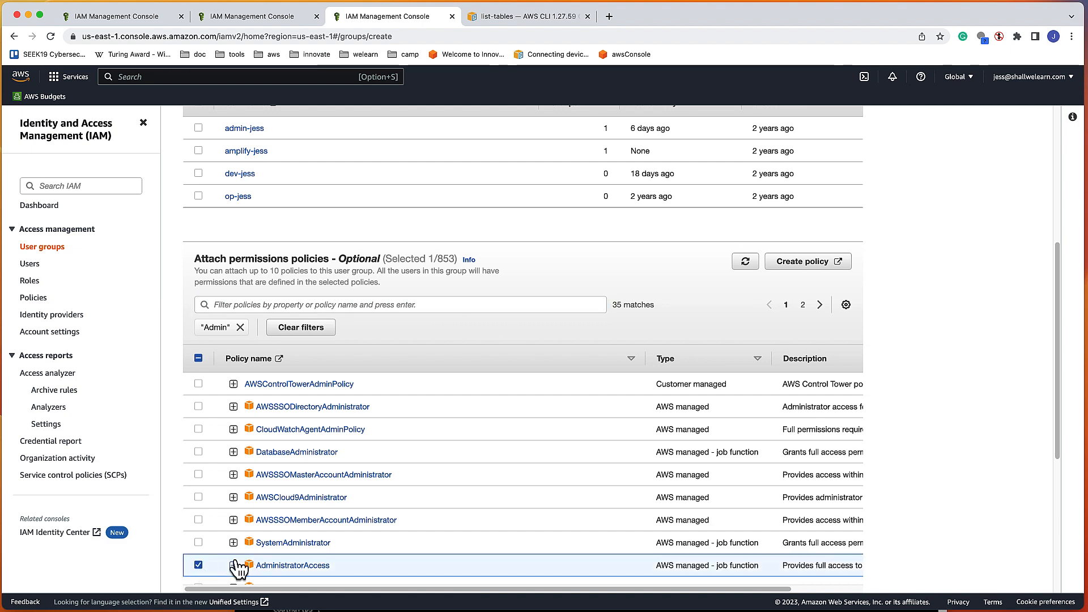
scroll(287, 545, down, 2)
scroll(306, 541, down, 2)
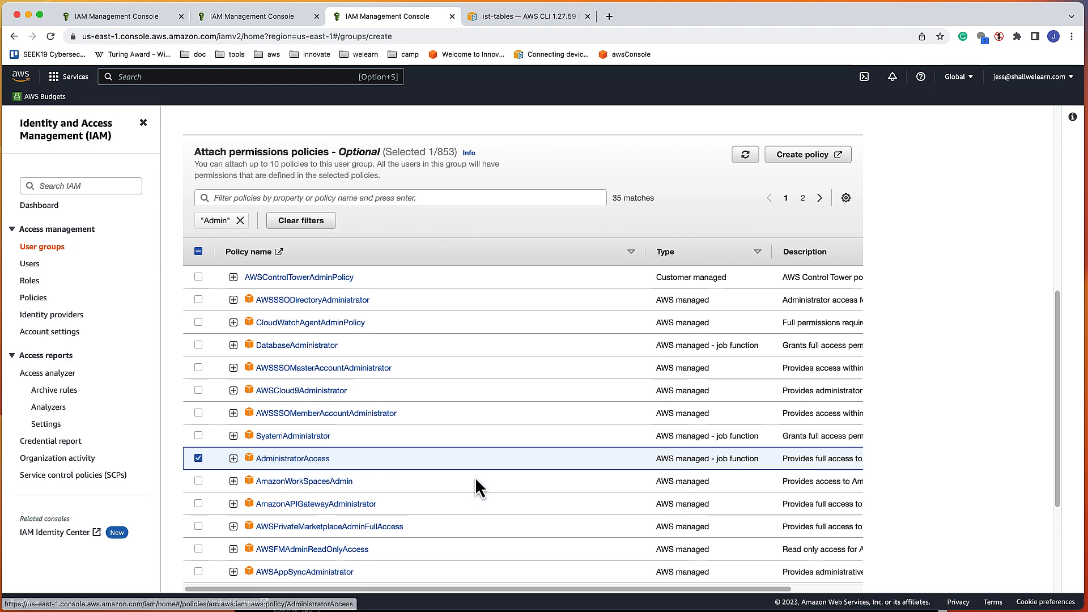
scroll(477, 480, down, 4)
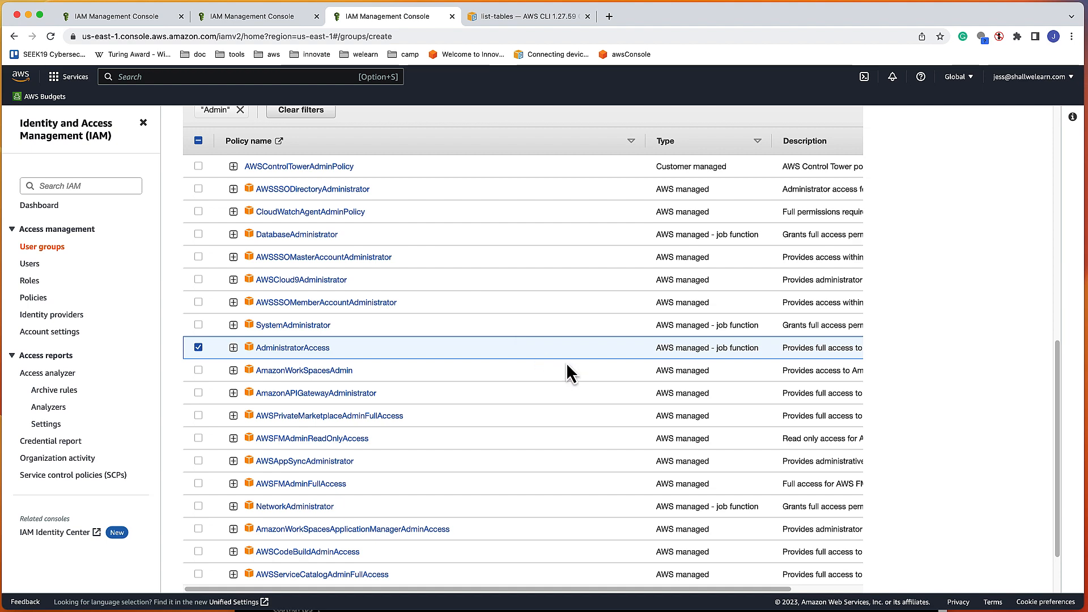
scroll(996, 449, down, 3)
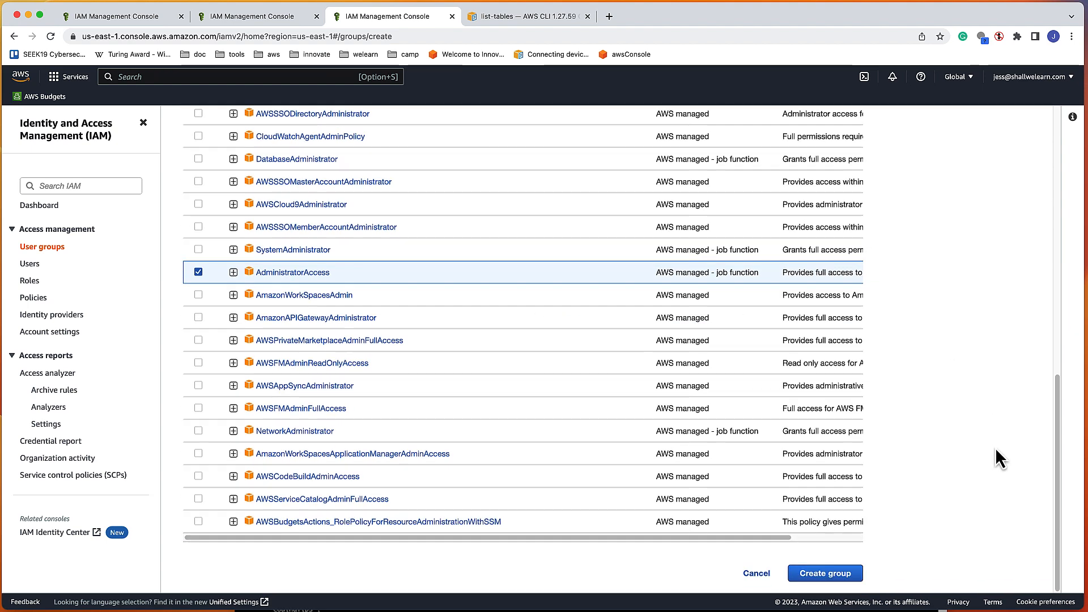
click(833, 578)
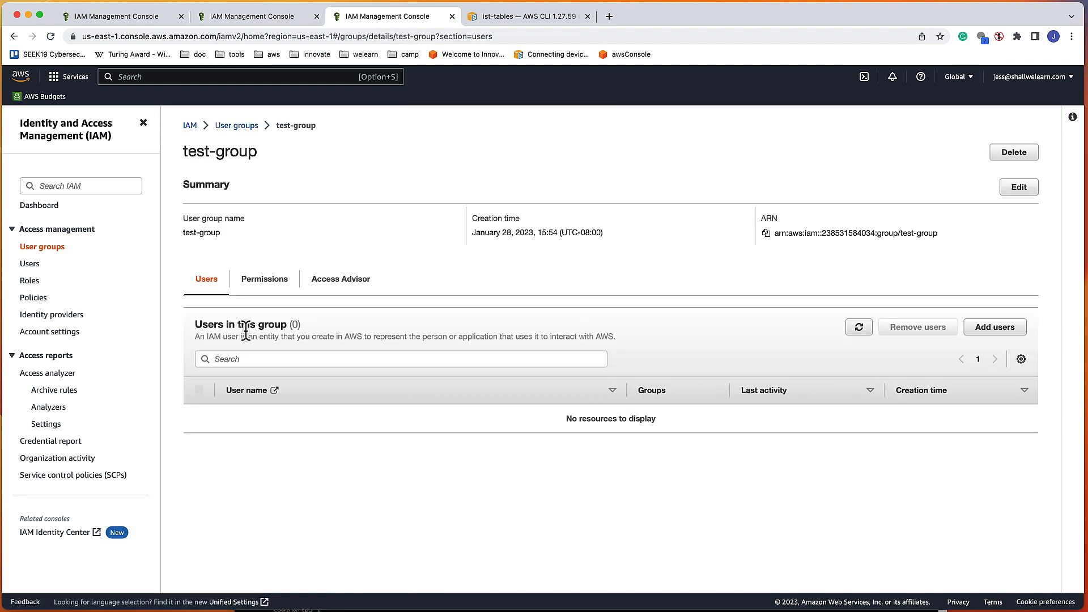
Step: Open the group's AdministratorAccess policy and display its Permissions JSON
click(265, 282)
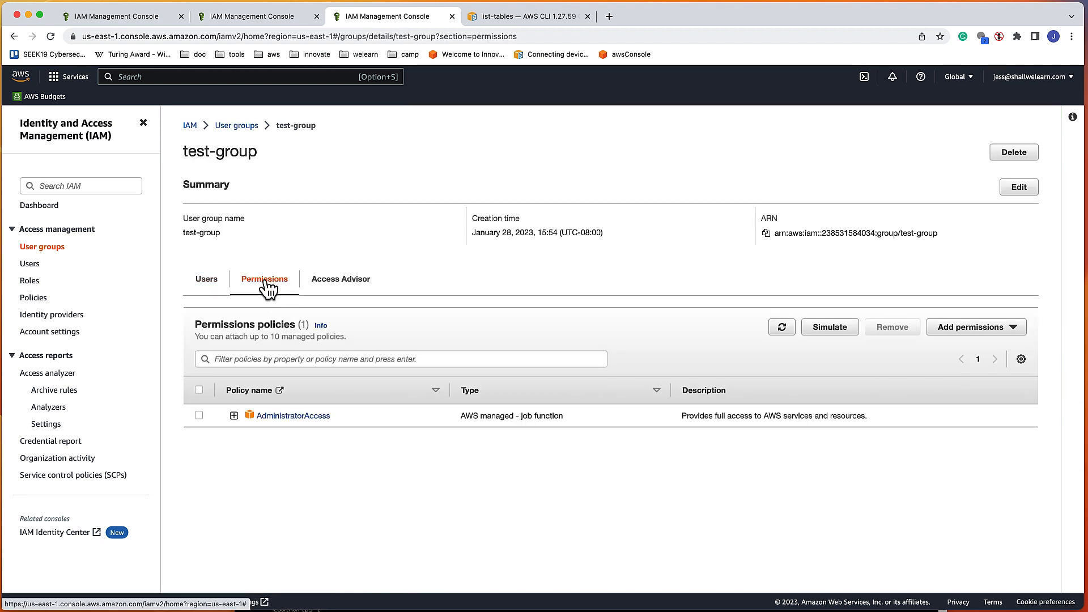
click(307, 417)
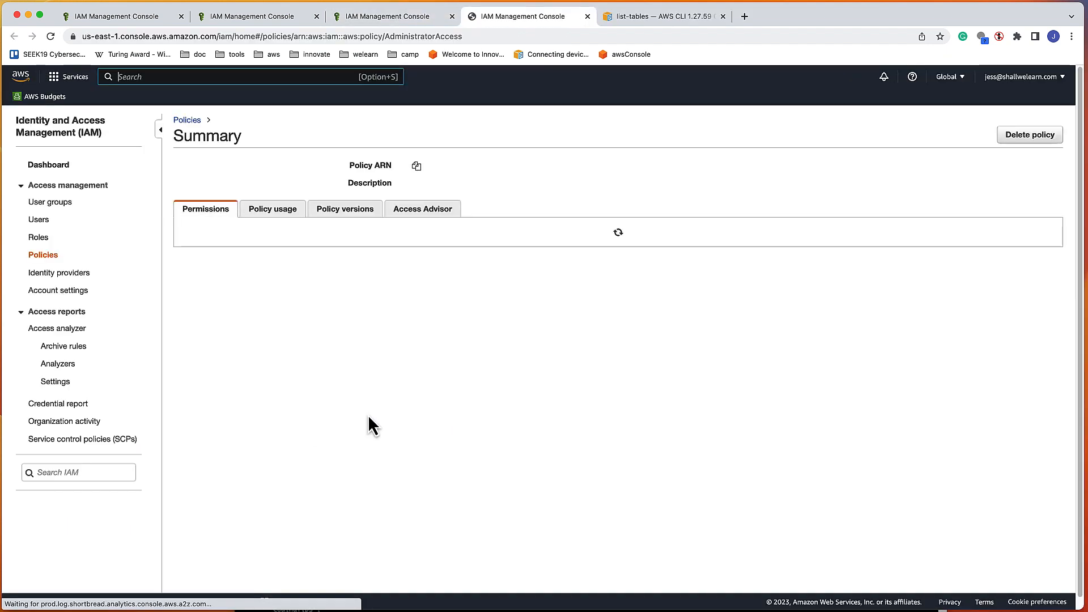
click(272, 214)
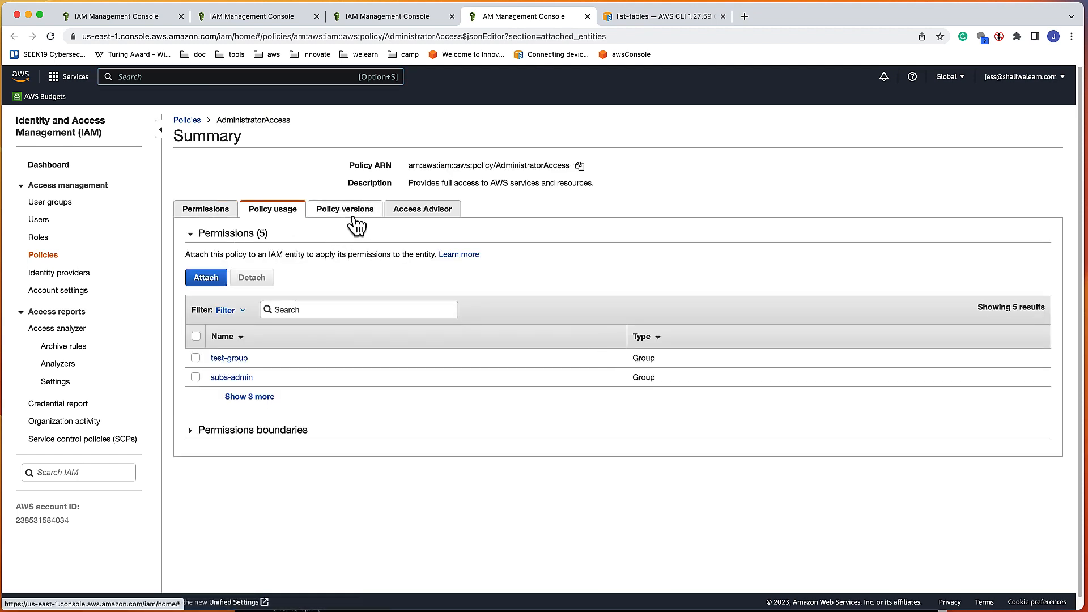
click(219, 214)
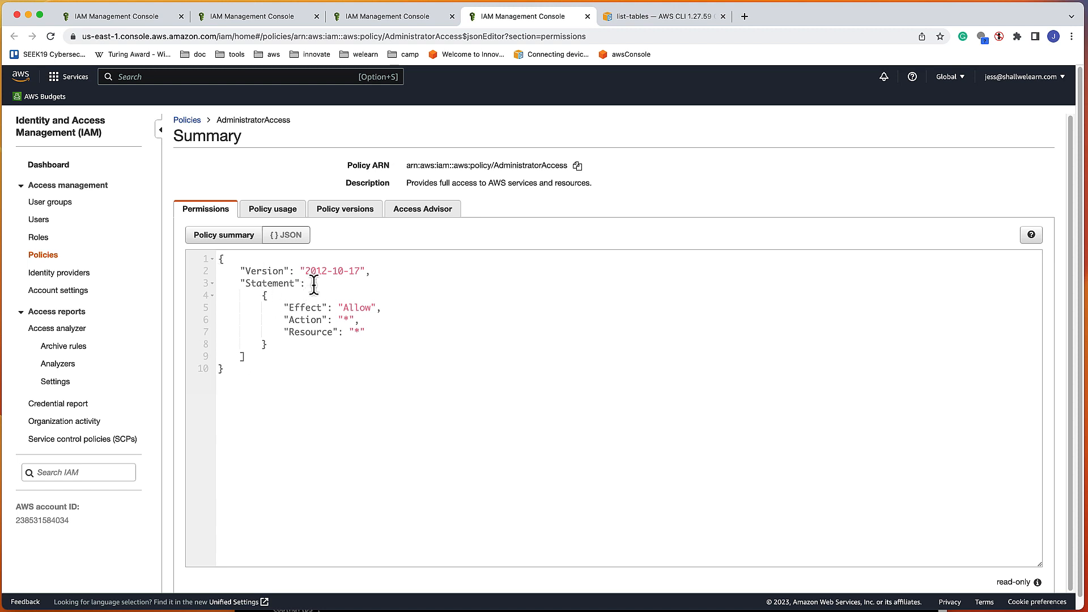
Step: Highlight the Effect, Action '*' and Resource '*' lines of the allow-all statement
drag(244, 355, 202, 298)
click(287, 325)
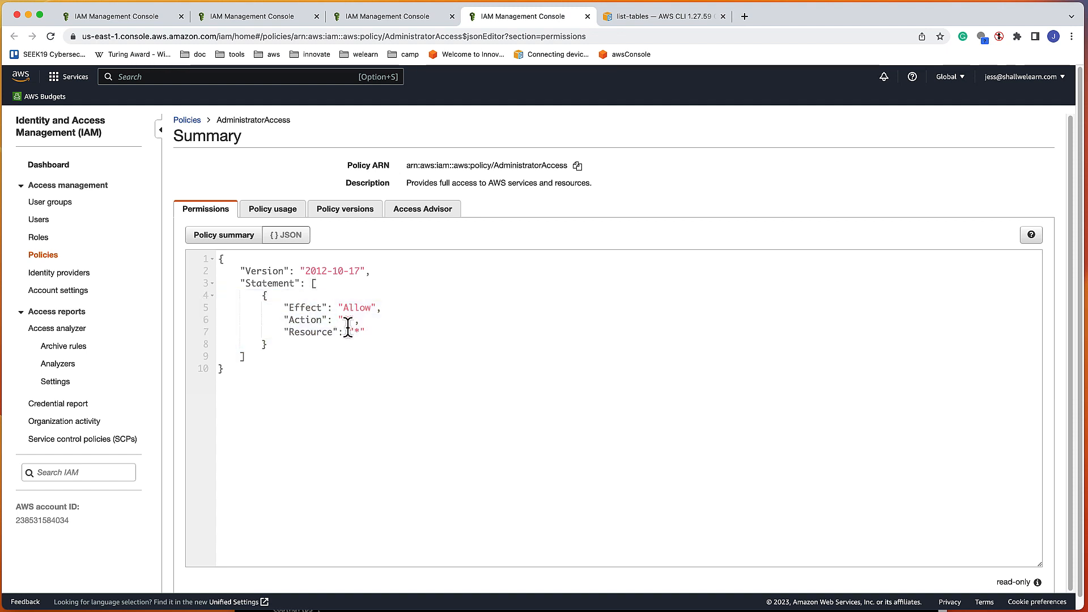
double_click(305, 308)
click(357, 312)
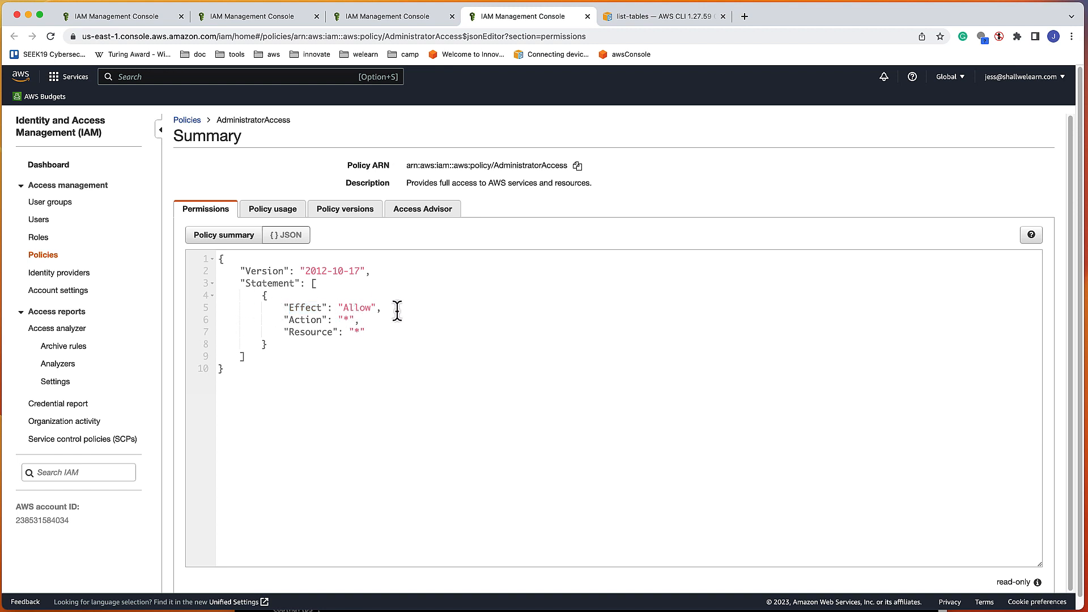
double_click(299, 307)
double_click(305, 321)
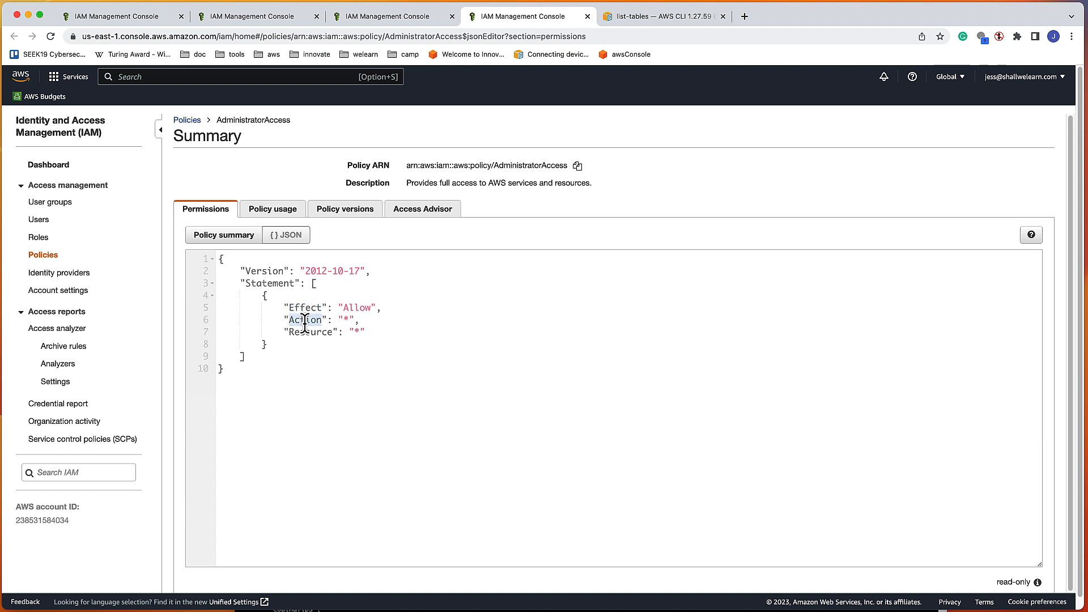
drag(343, 320, 349, 320)
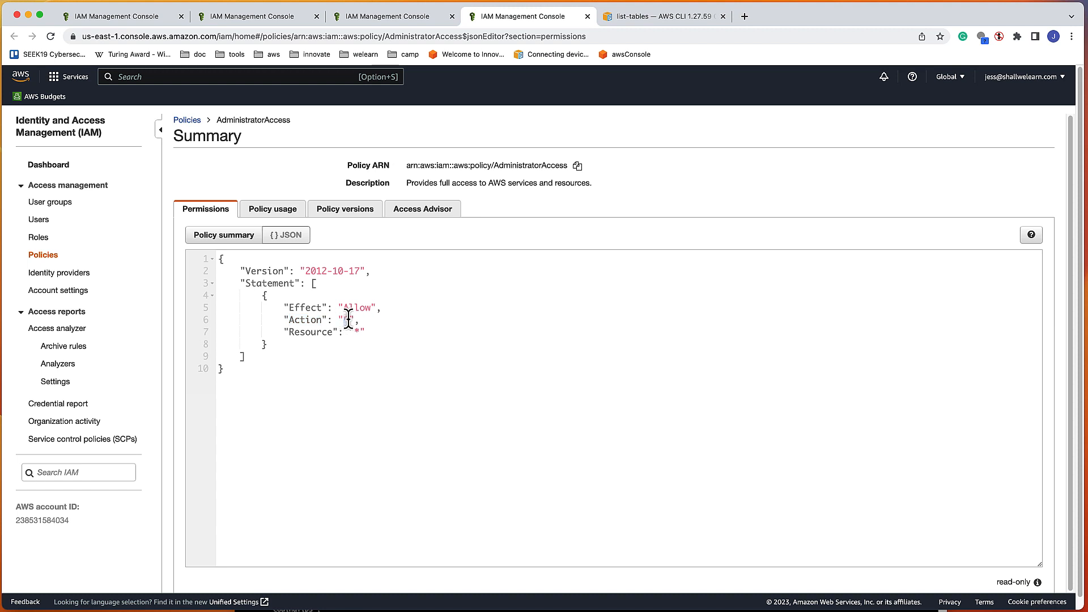
double_click(298, 334)
click(366, 336)
drag(284, 347, 195, 295)
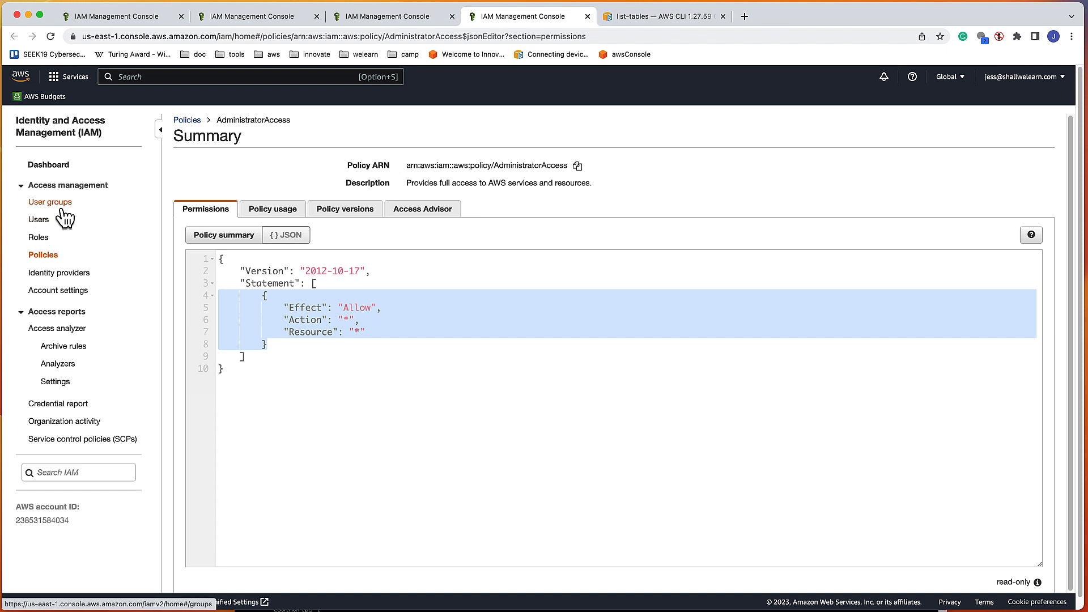
Step: Return to the IAM Users list and start adding a new user
click(187, 121)
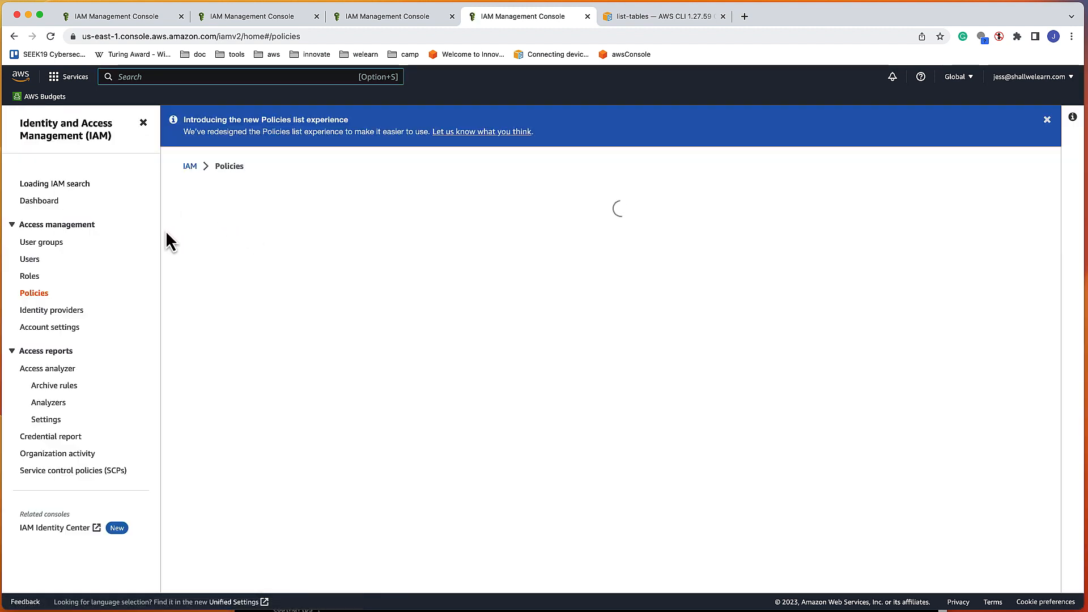
click(57, 249)
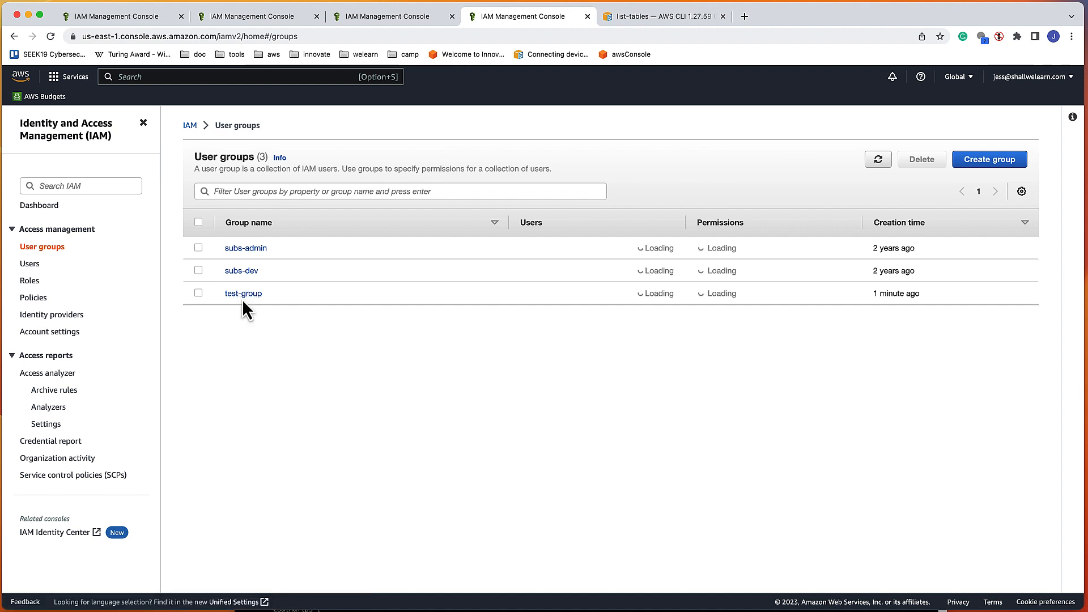
click(31, 265)
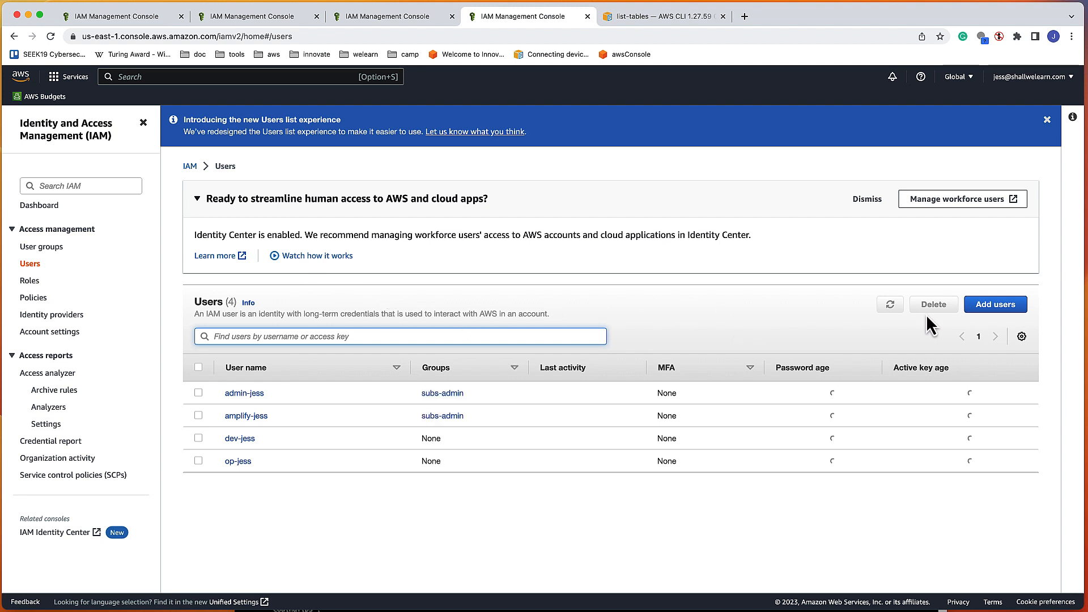
click(988, 306)
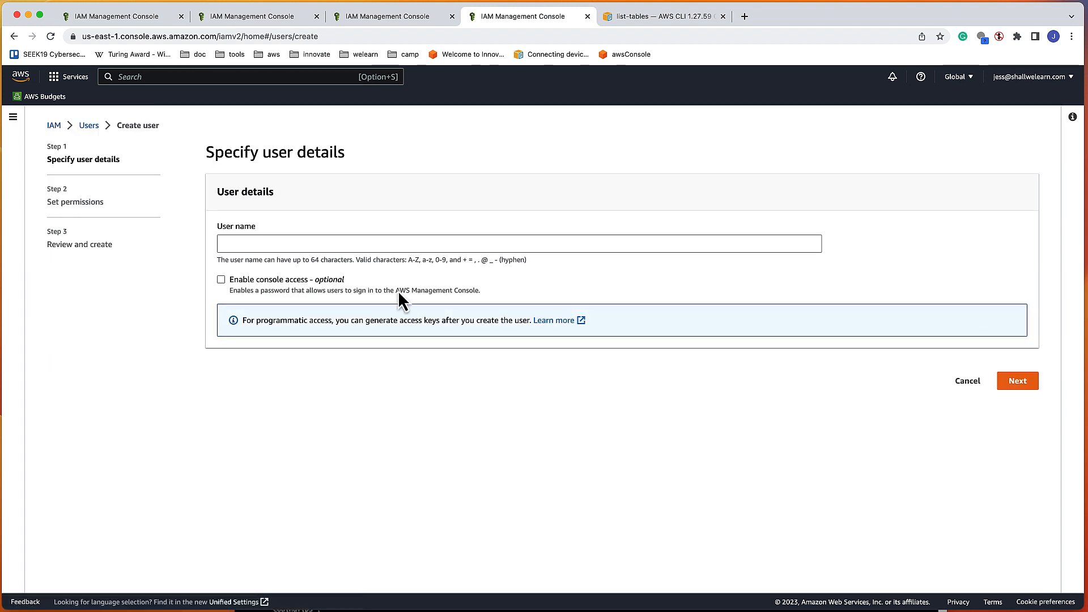
Step: Name the user test-jess with console access and an autogenerated password, then continue
click(394, 243)
text(test-a)
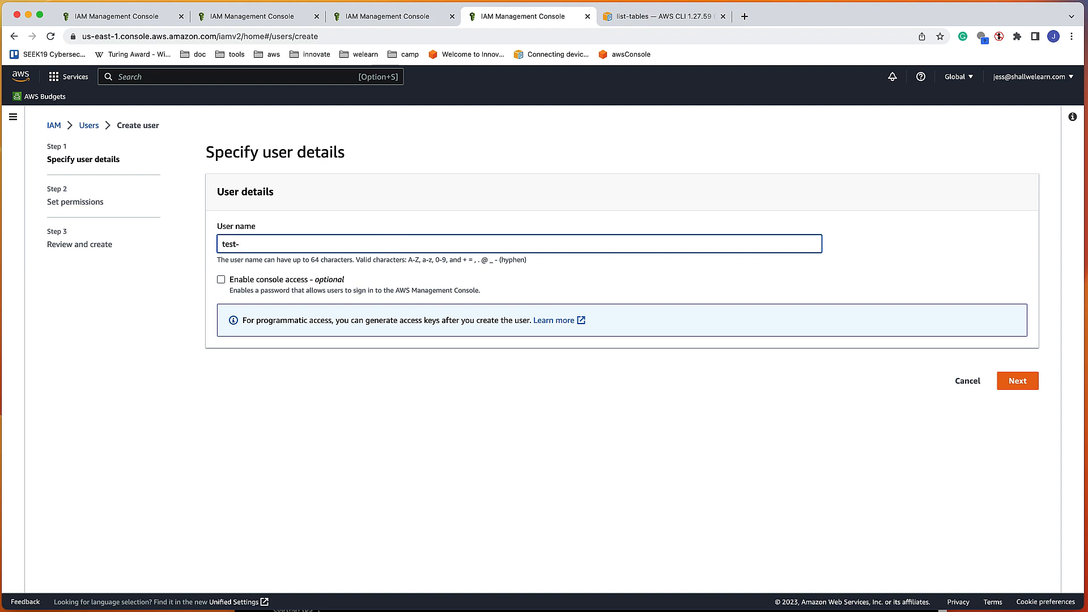
text(jess)
click(257, 281)
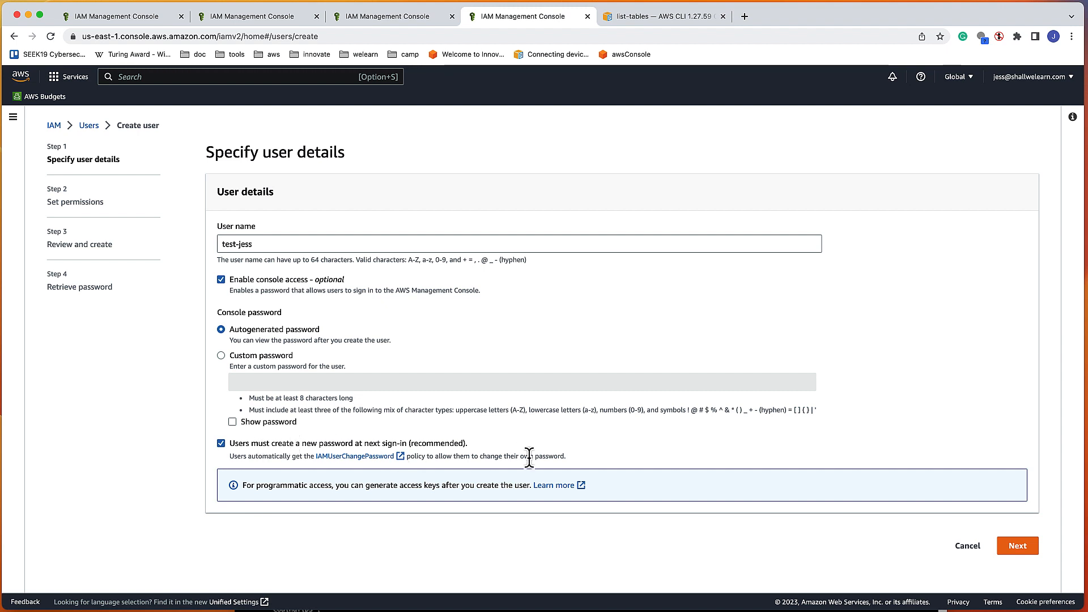
click(1018, 546)
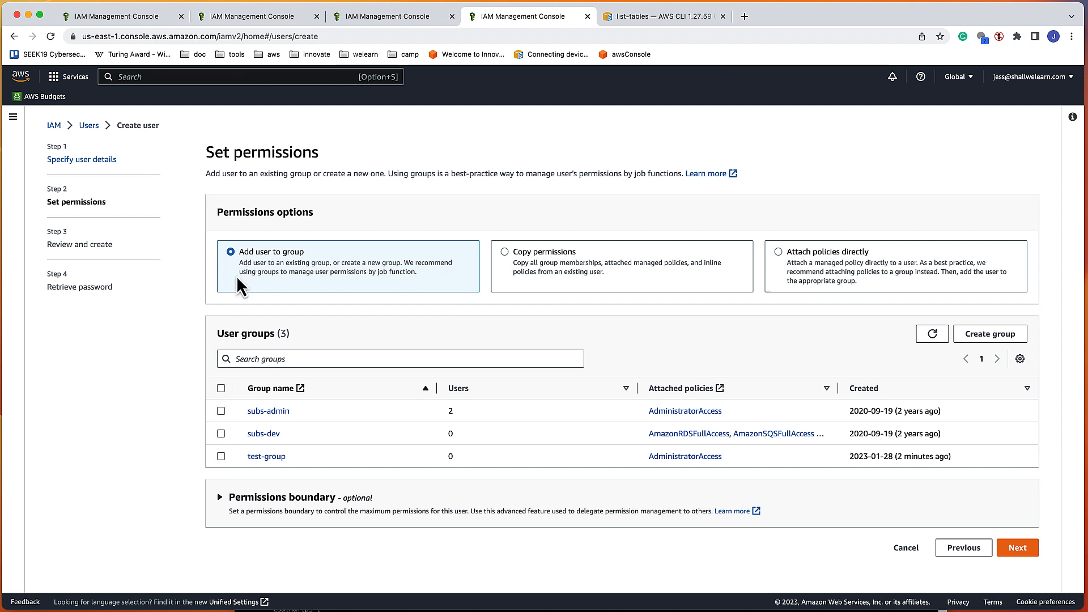
Step: Put the new user in test-group and proceed to Review and create
click(222, 457)
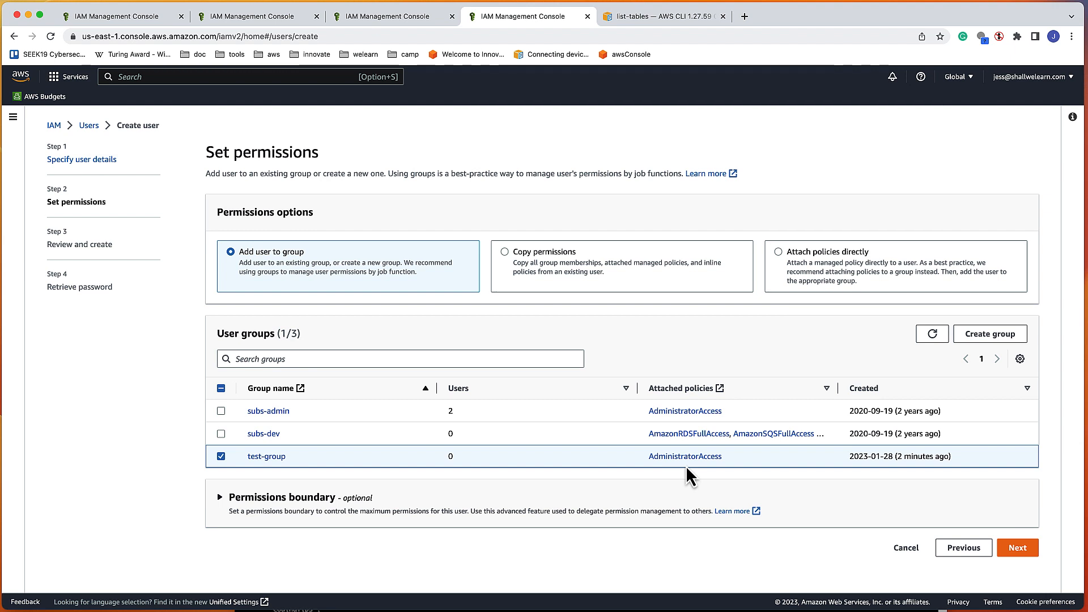
click(1016, 548)
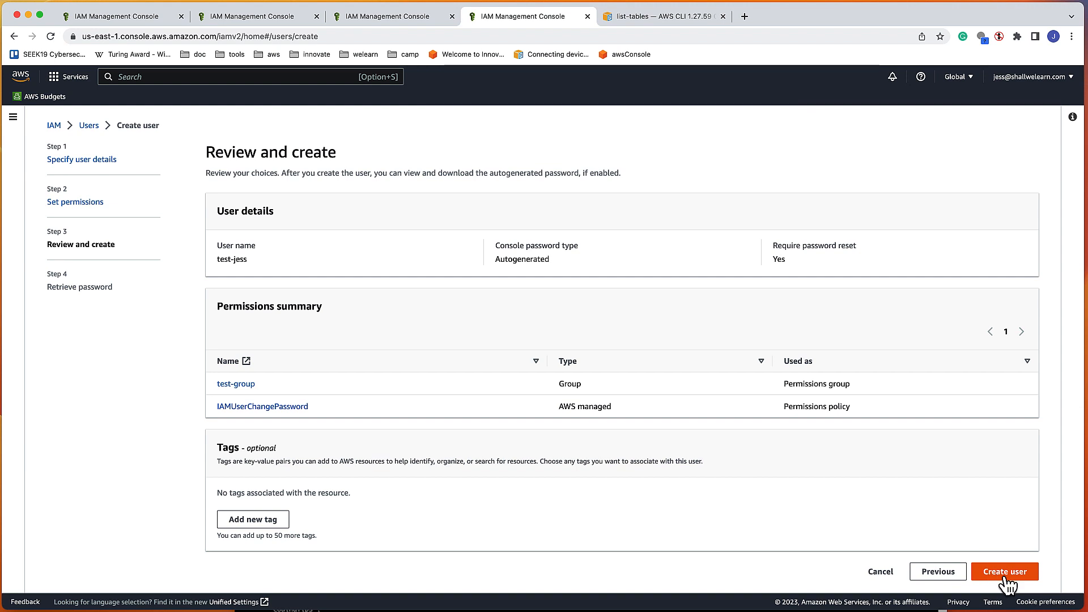
Step: Create test-jess, reveal and copy its generated console password, then return to the users list
click(1004, 572)
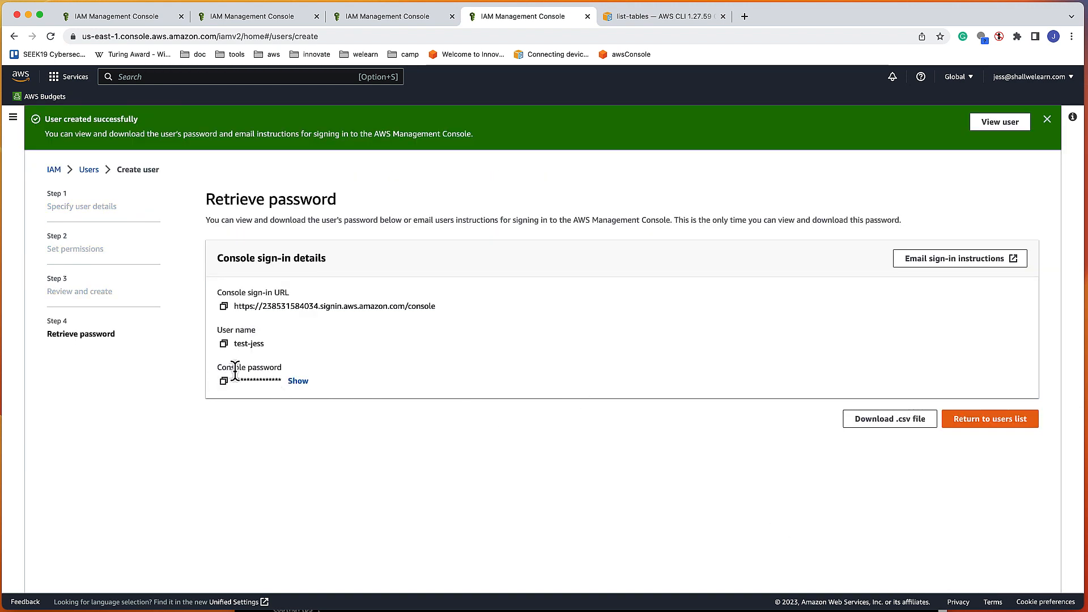
click(298, 381)
drag(231, 380, 274, 380)
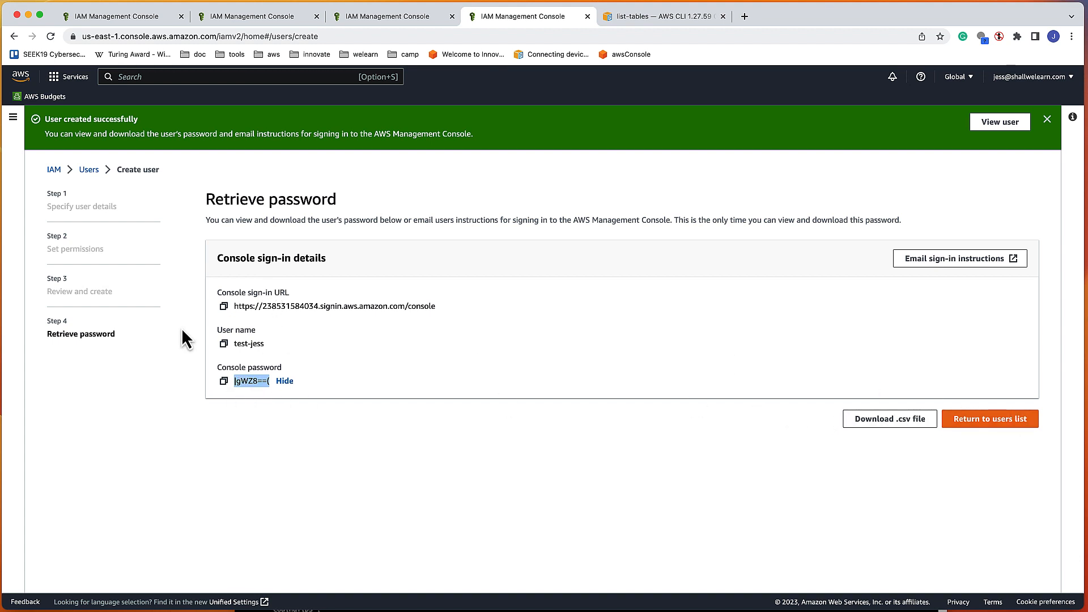
click(244, 386)
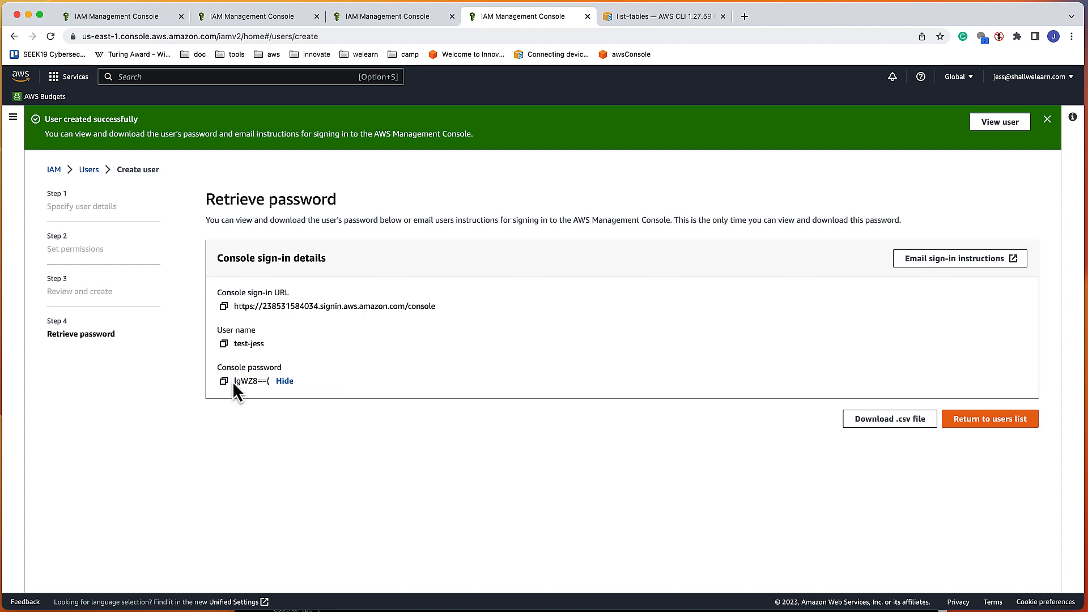
drag(233, 380, 272, 386)
key(super+Tab)
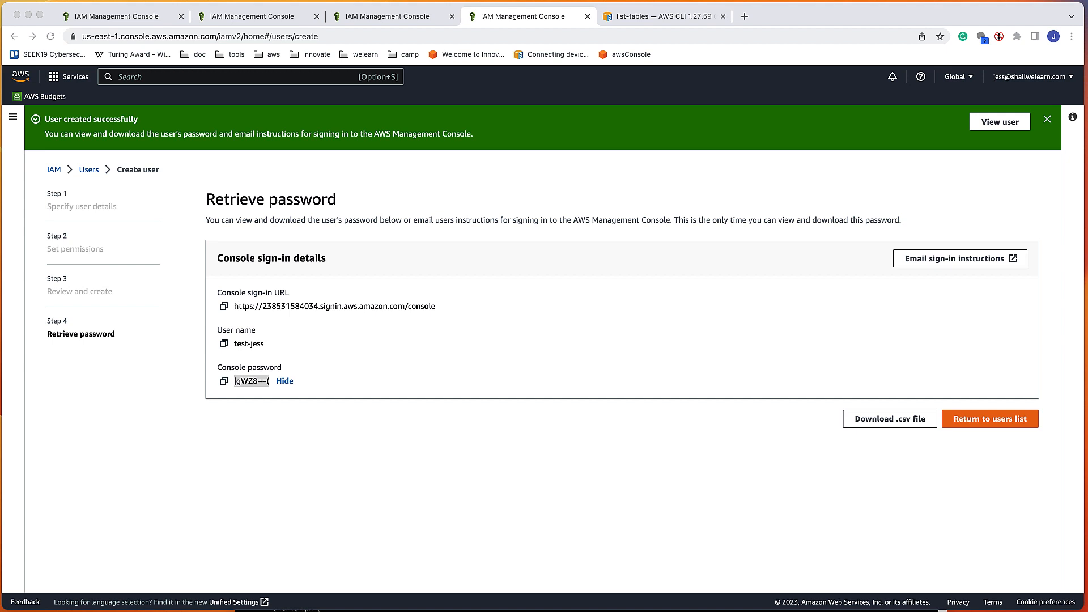
key(super+Tab)
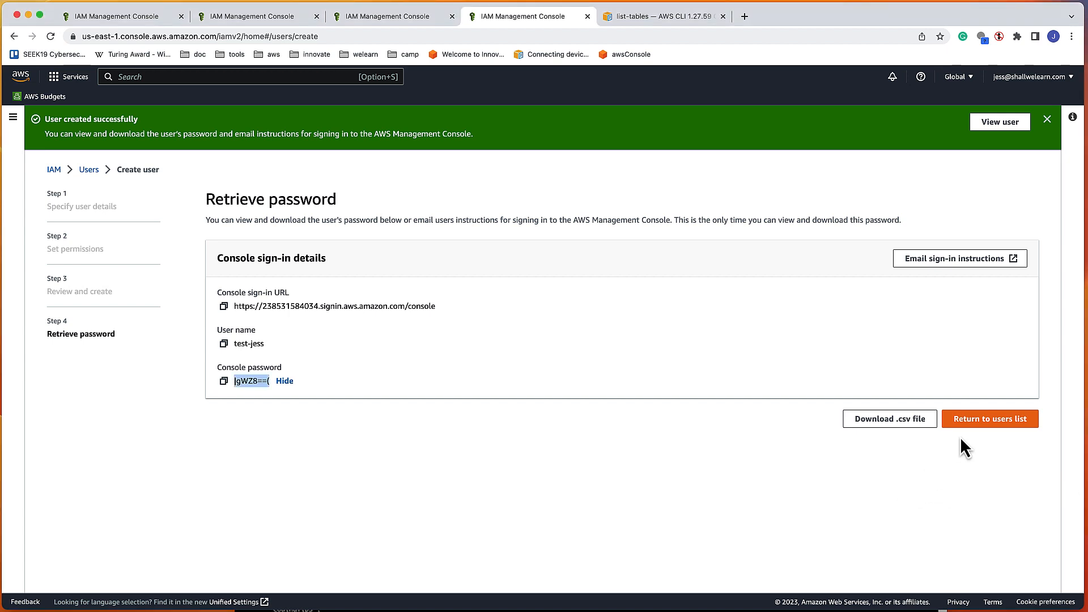
click(975, 422)
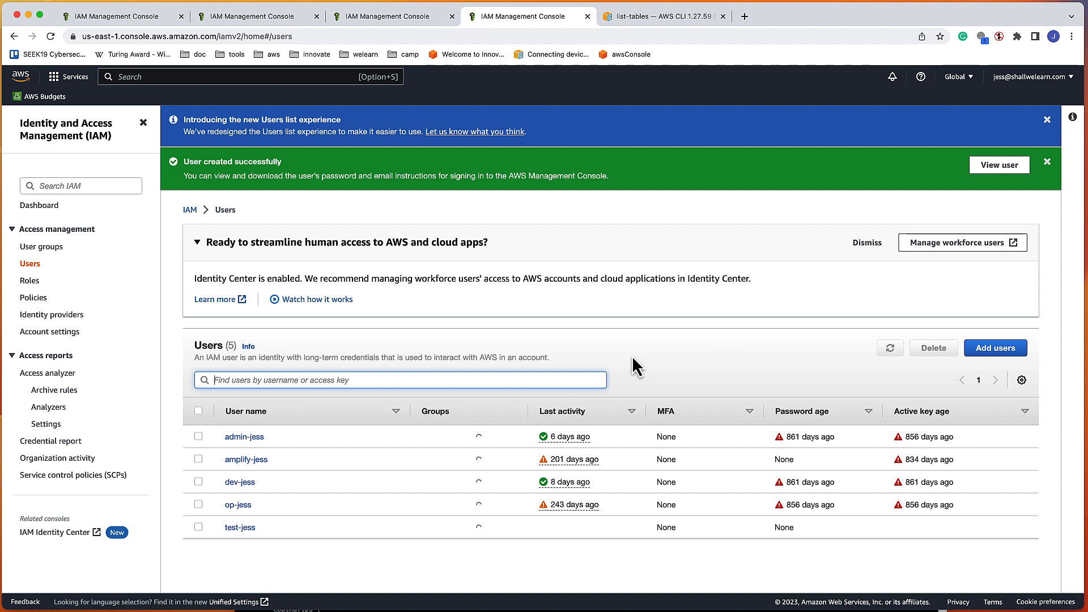
Step: Open test-jess's Security credentials and copy its console sign-in link
click(242, 530)
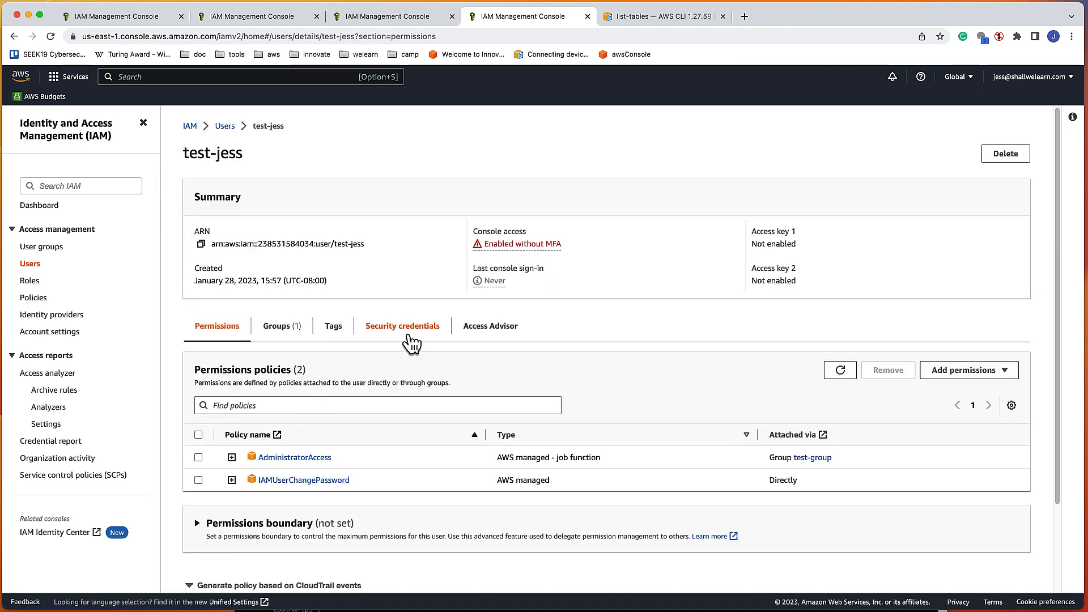
click(425, 335)
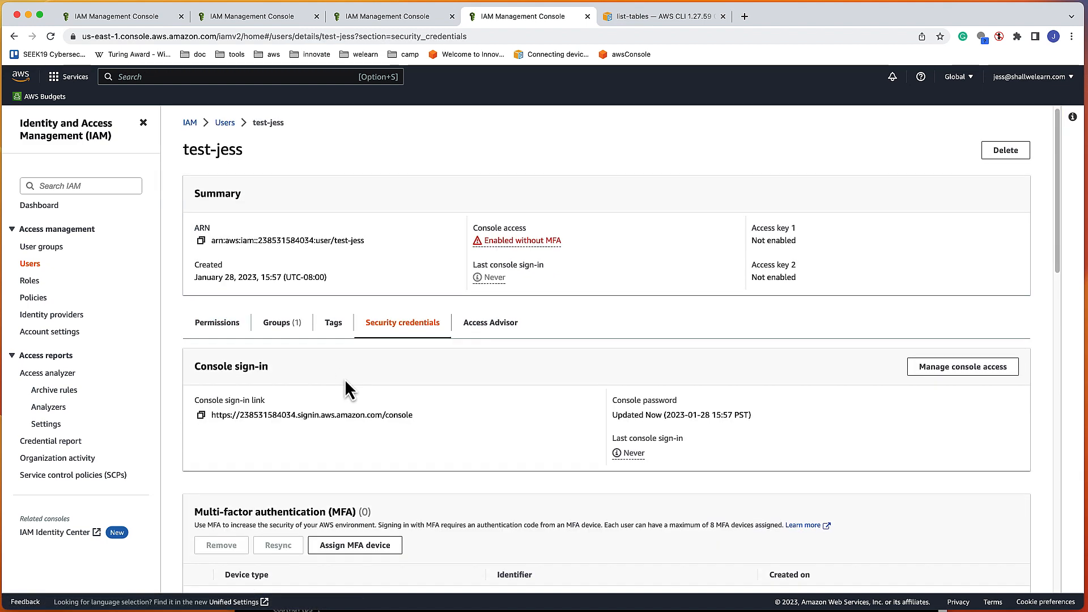
scroll(272, 368, down, 2)
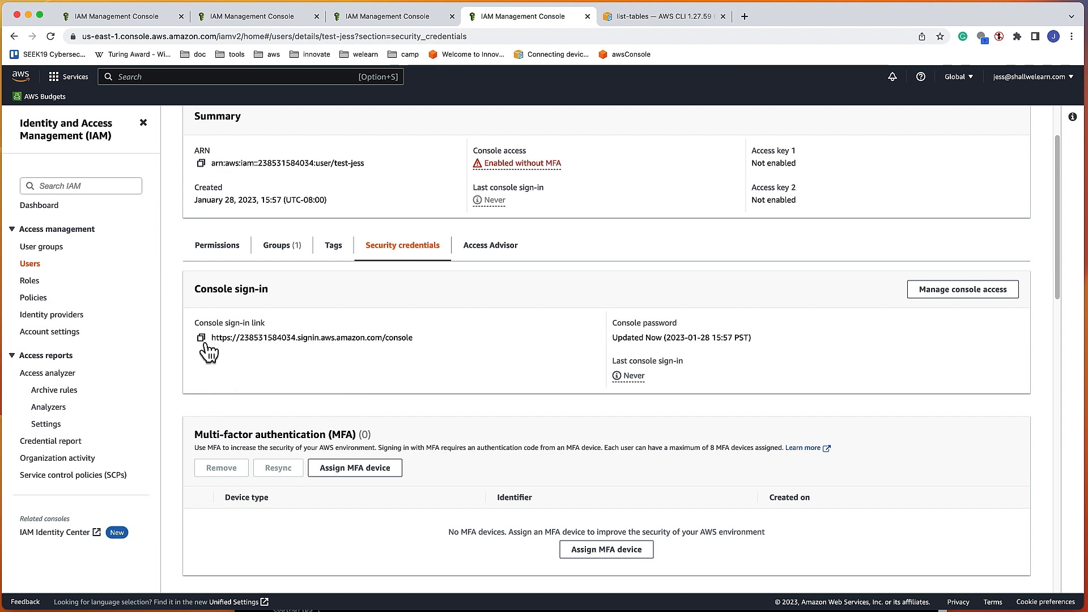
drag(210, 337, 434, 346)
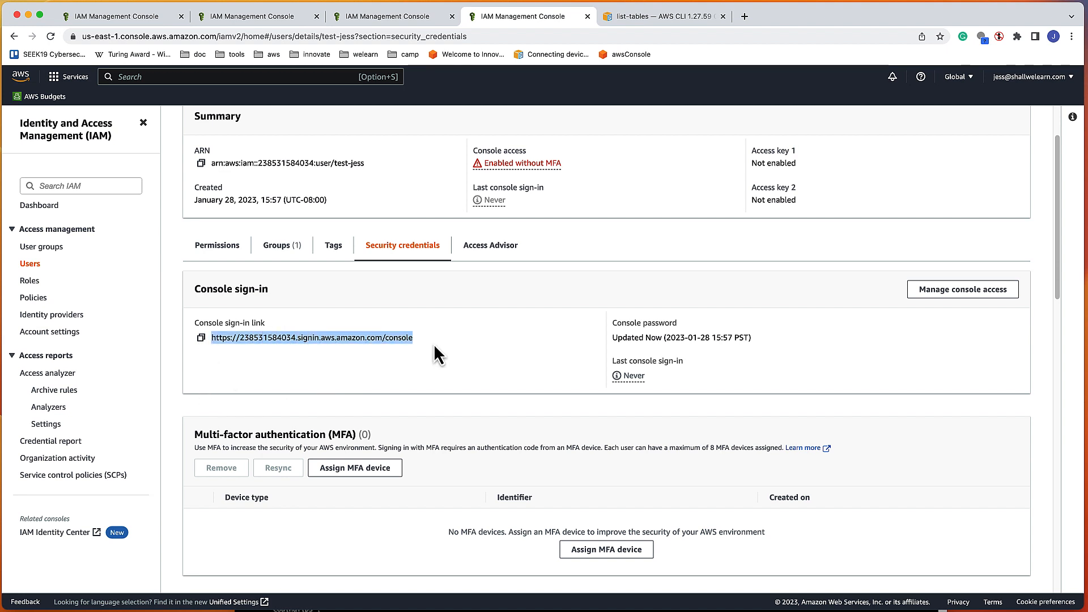
click(201, 338)
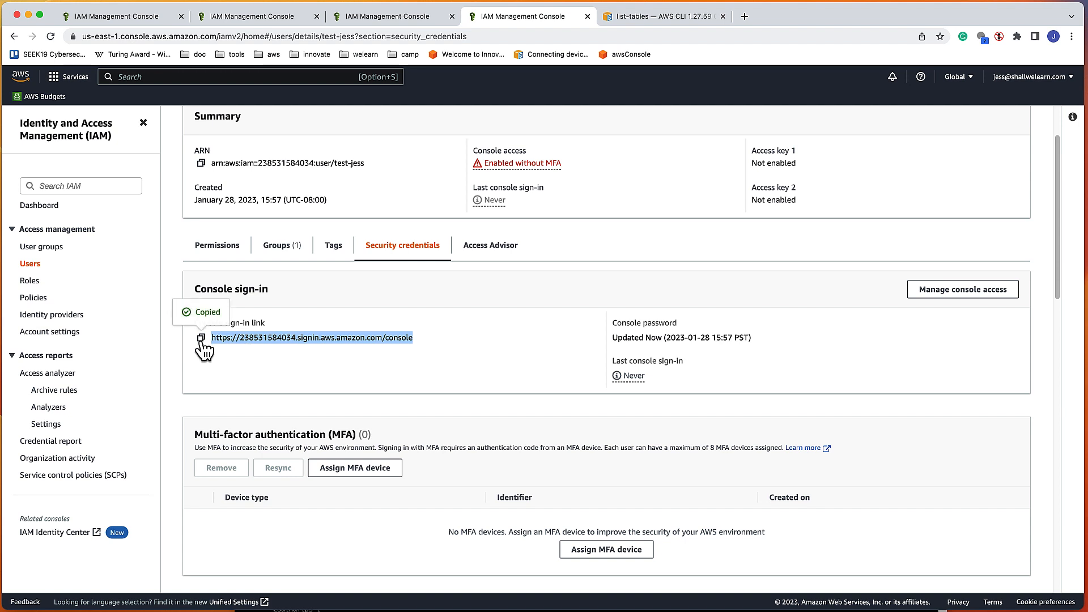
Step: Load the copied IAM console sign-in link in a new browser tab
click(745, 16)
click(463, 32)
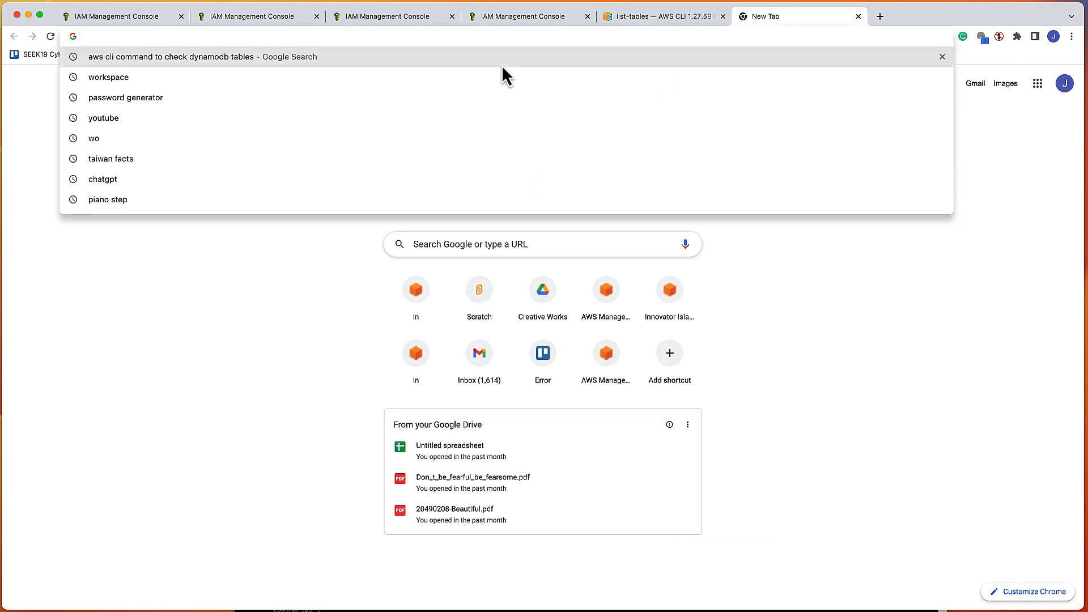
key(super+v)
key(Return)
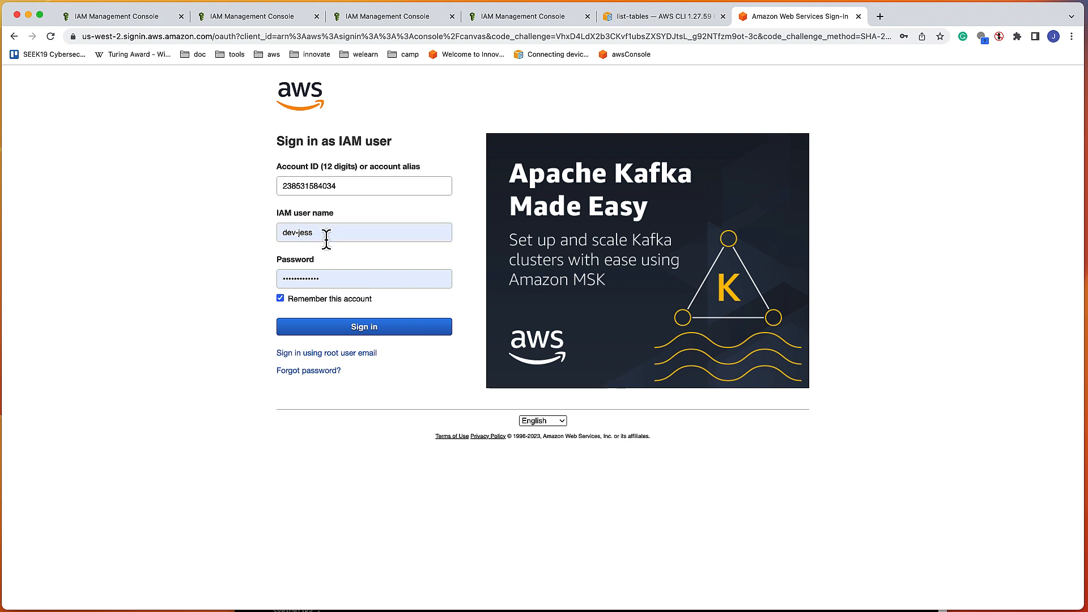
Step: Replace the prefilled user name, checking the user details and test-group tabs for reference
click(326, 238)
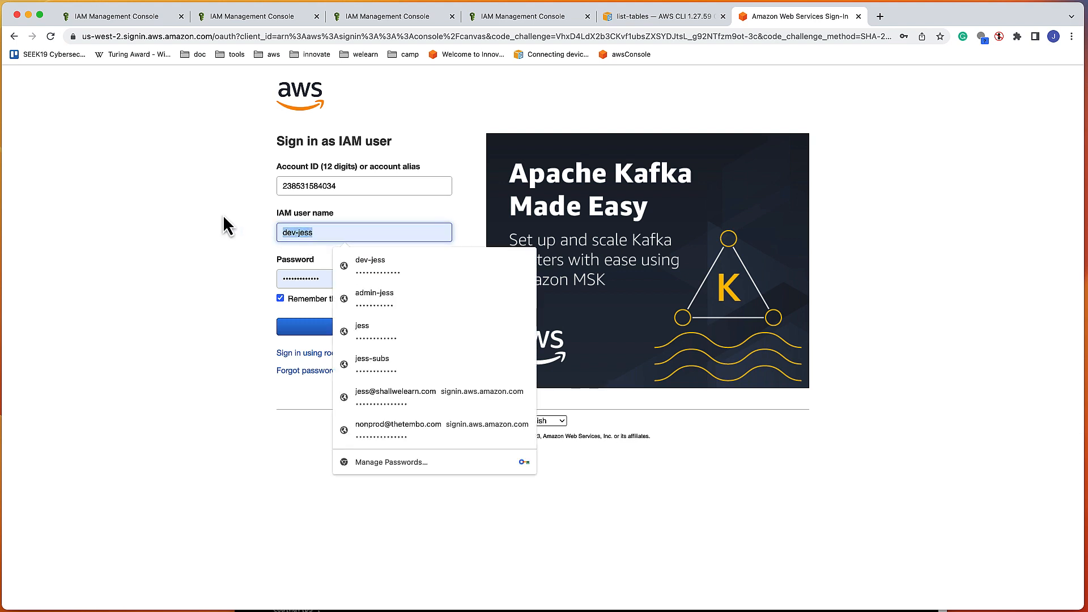
key(BackSpace)
text(admin)
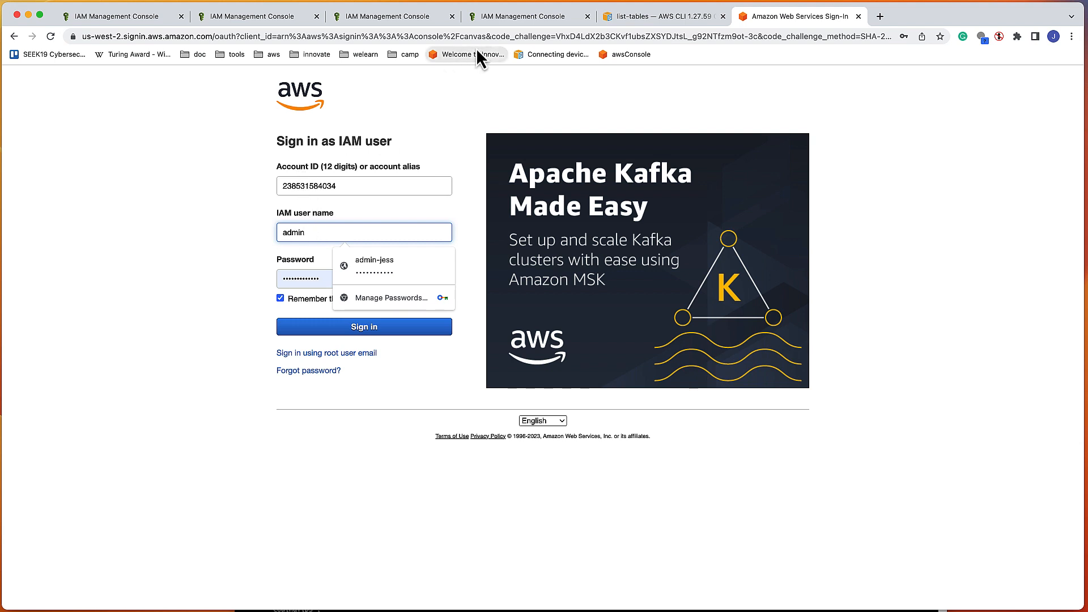
click(512, 20)
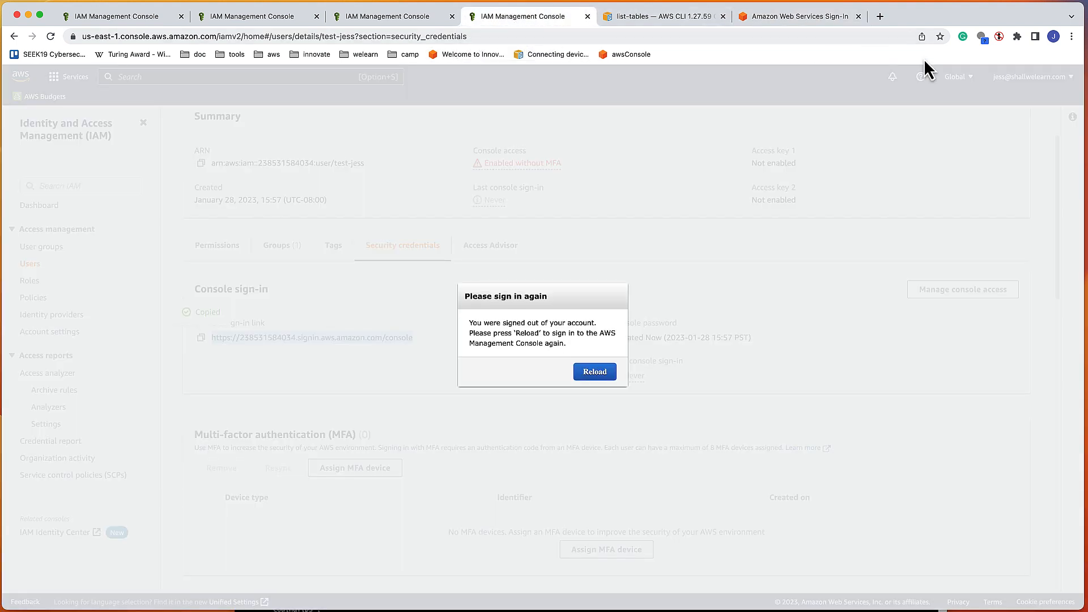
click(414, 18)
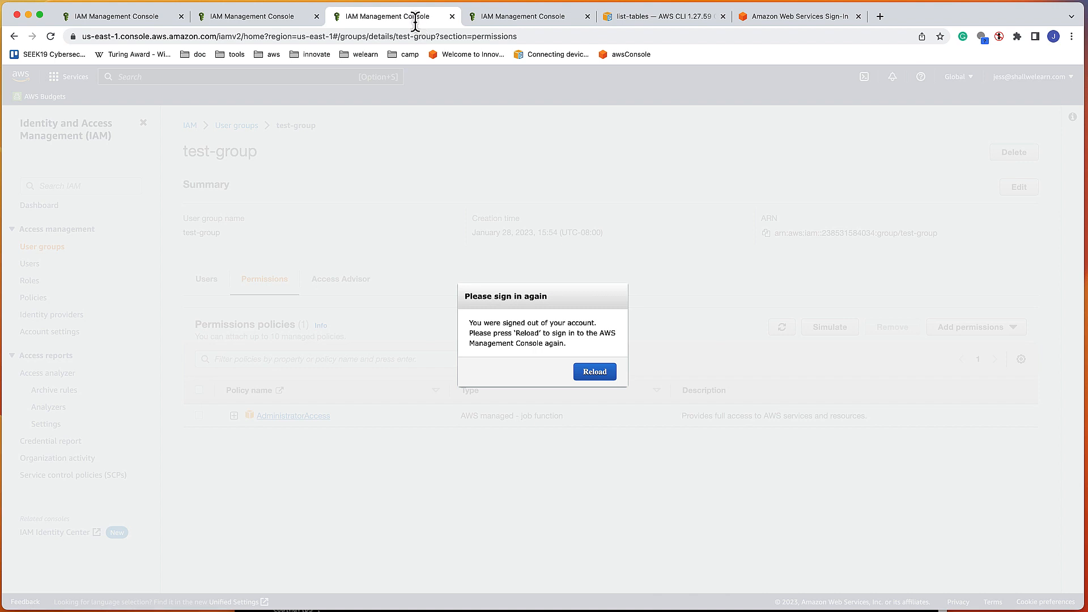
click(763, 20)
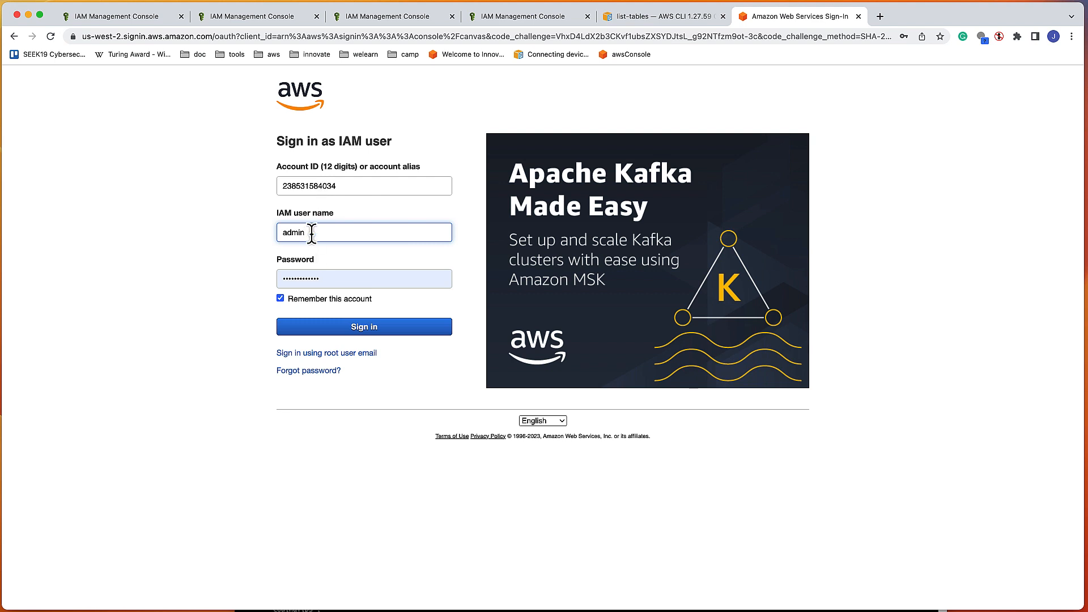
key(BackSpace)
key(BackSpace)
key(BackSpace)
key(BackSpace)
key(BackSpace)
text(jess-t)
Step: Enter test-jess as the IAM user name with its password and sign in
click(306, 280)
click(316, 234)
key(BackSpace)
key(BackSpace)
key(BackSpace)
key(BackSpace)
key(BackSpace)
key(BackSpace)
key(BackSpace)
key(BackSpace)
key(BackSpace)
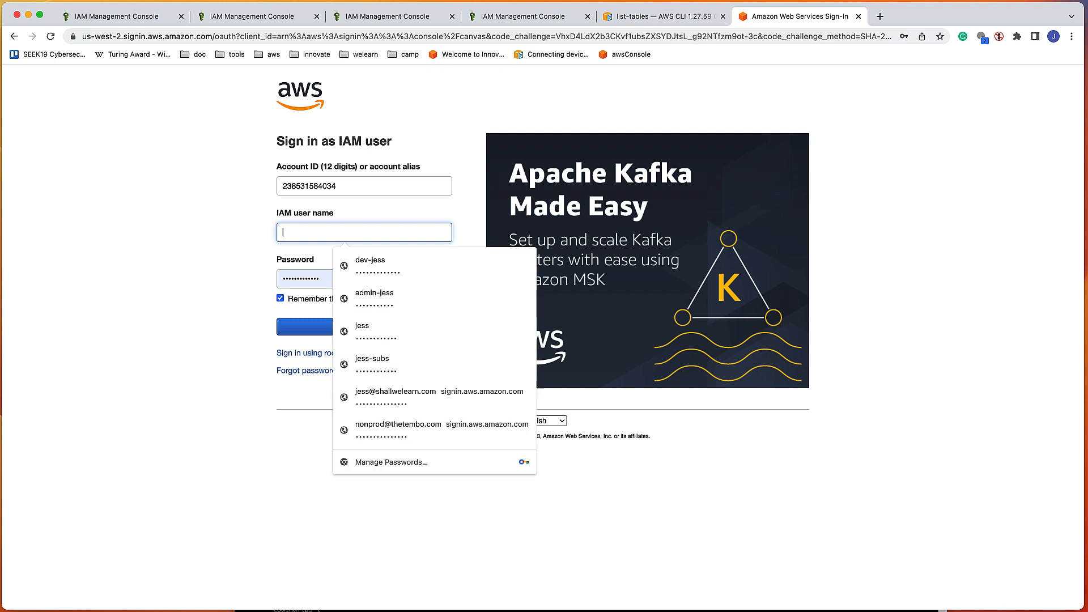
text(test-jess)
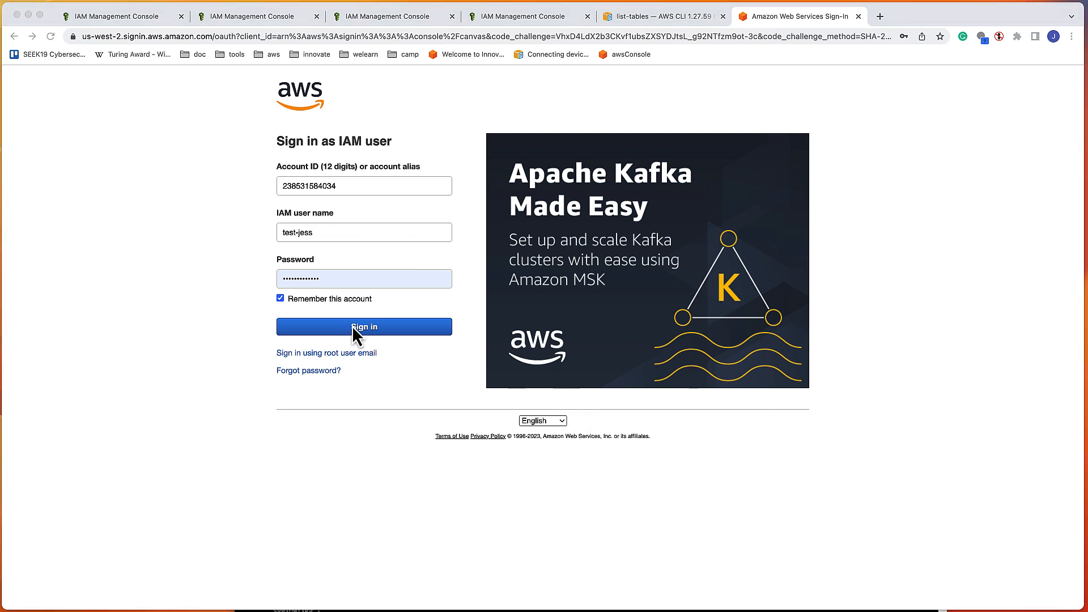
click(310, 280)
click(310, 280)
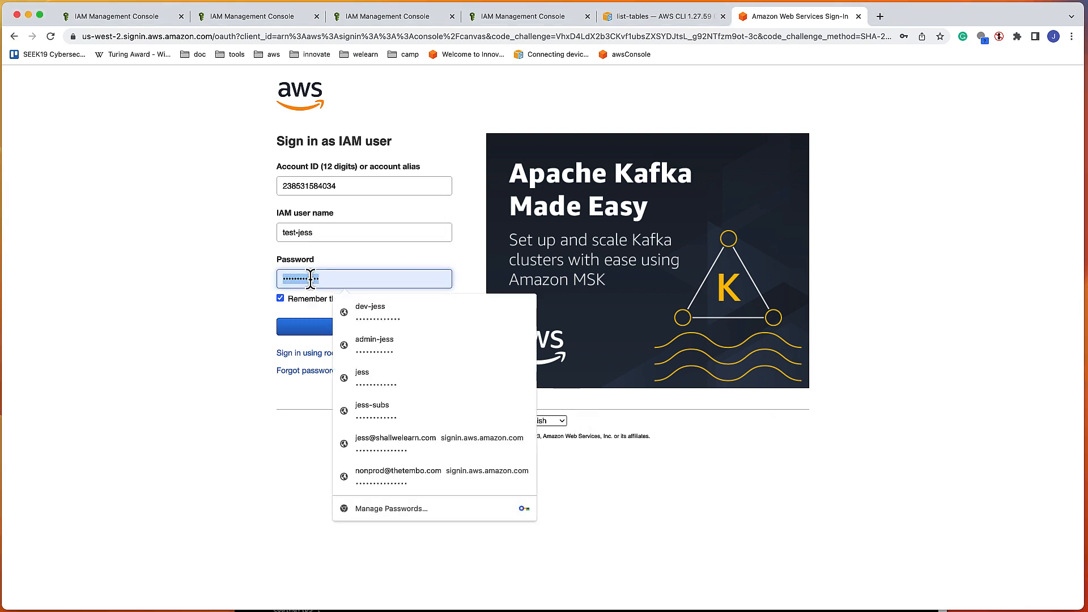
click(301, 337)
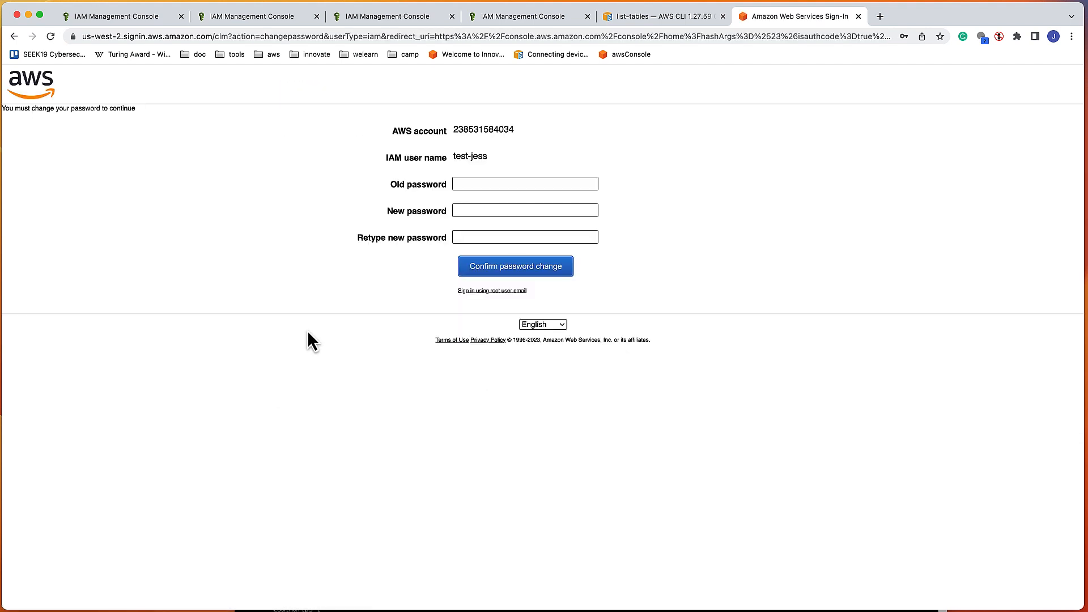
Step: Change test-jess's password, pasting the initial one as old and entering a new password twice
click(462, 187)
key(super+v)
click(471, 211)
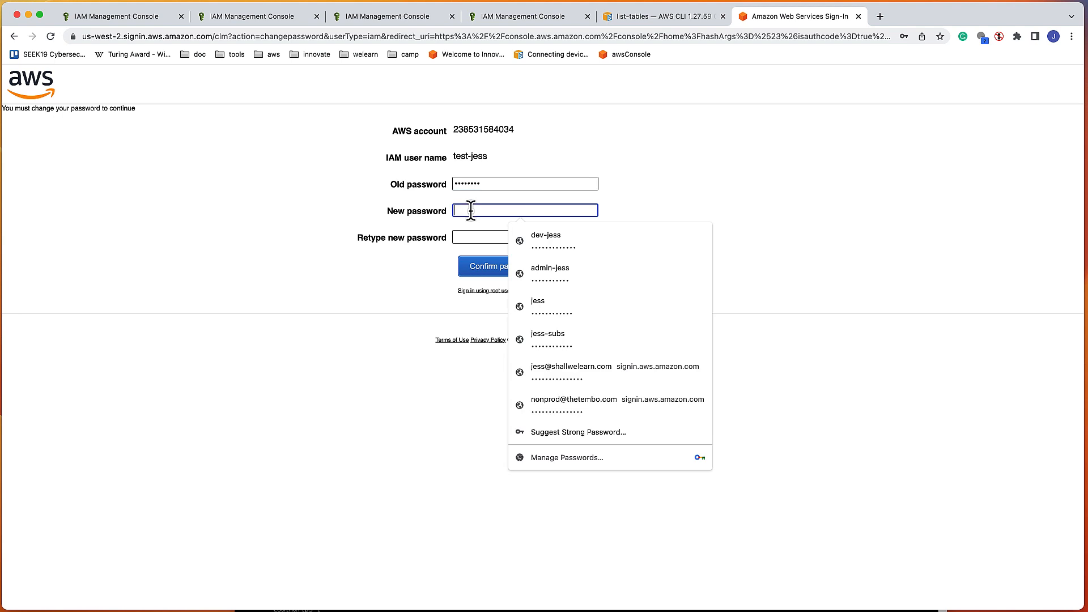
key(super+Tab)
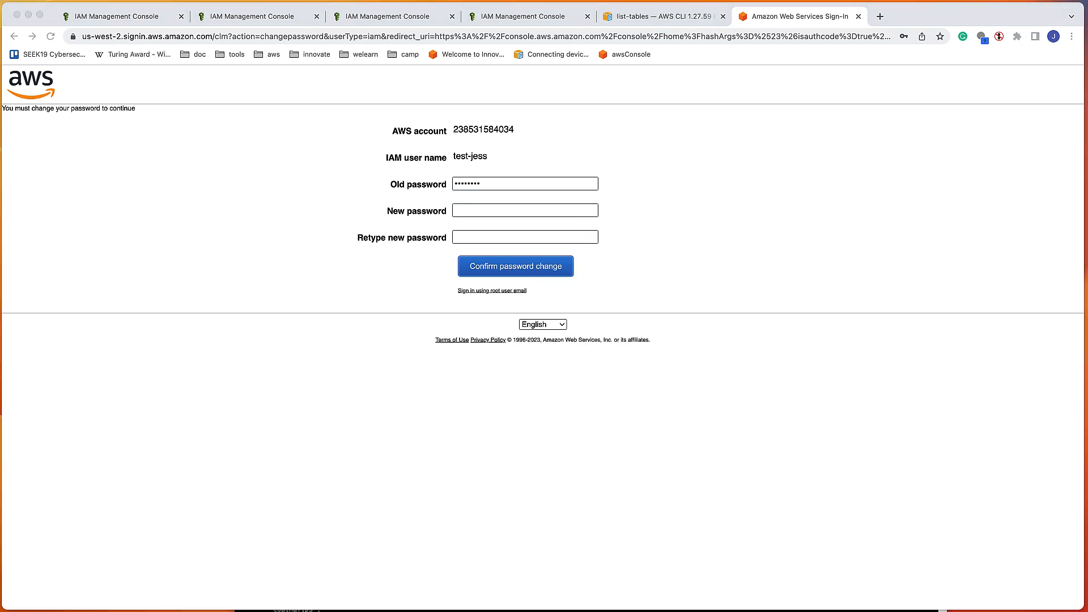
click(471, 209)
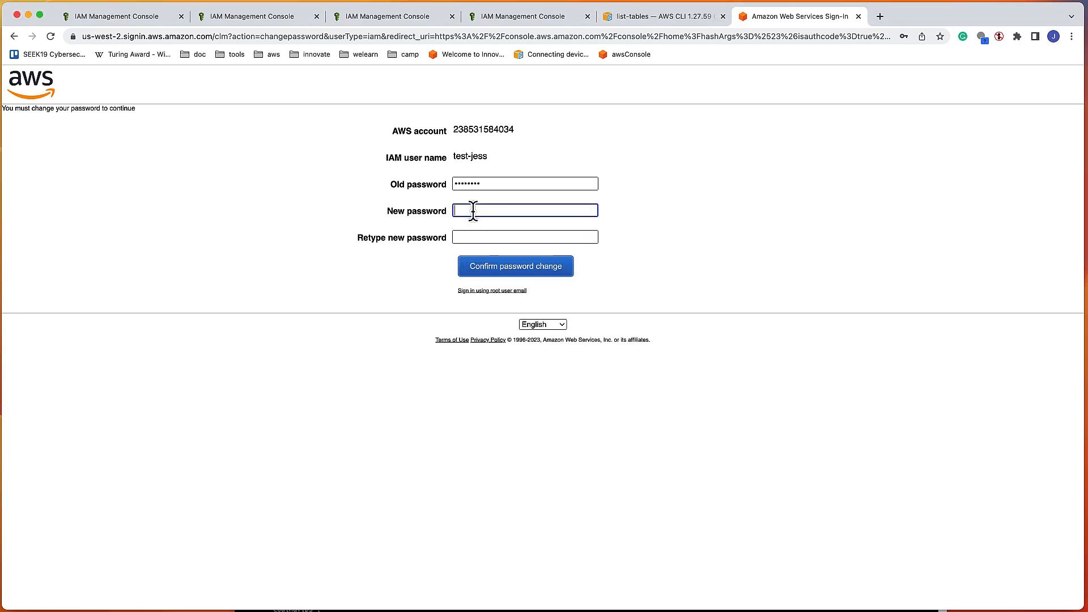
text(****)
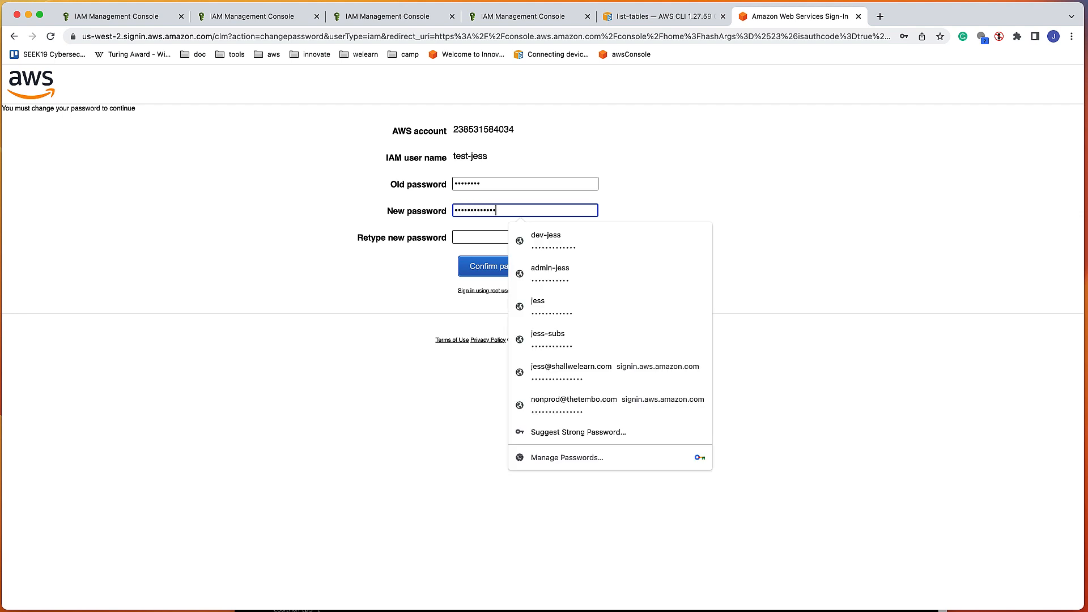
key(Tab)
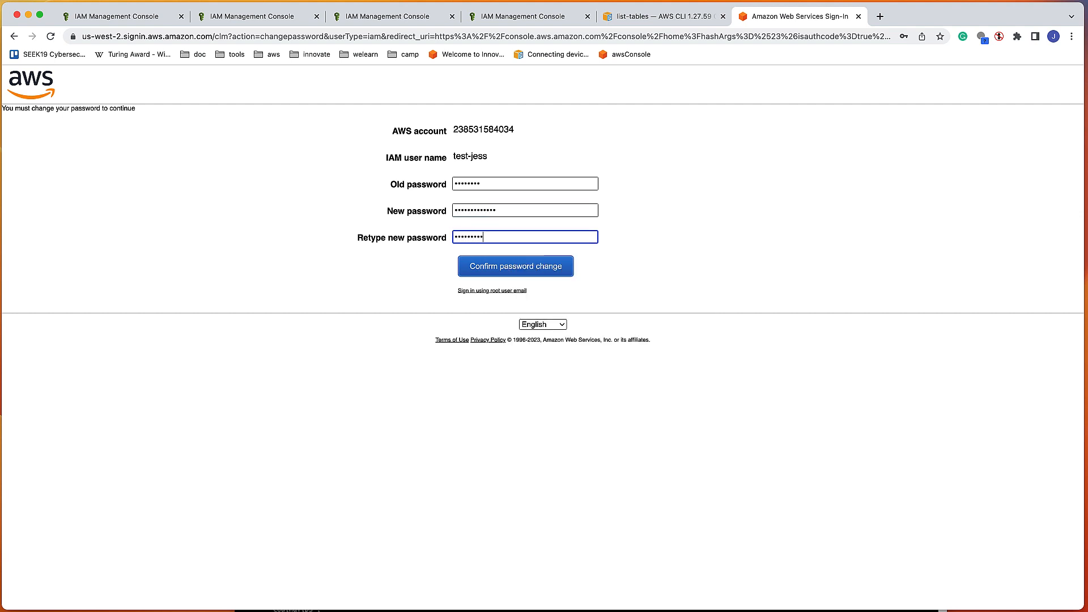
click(530, 277)
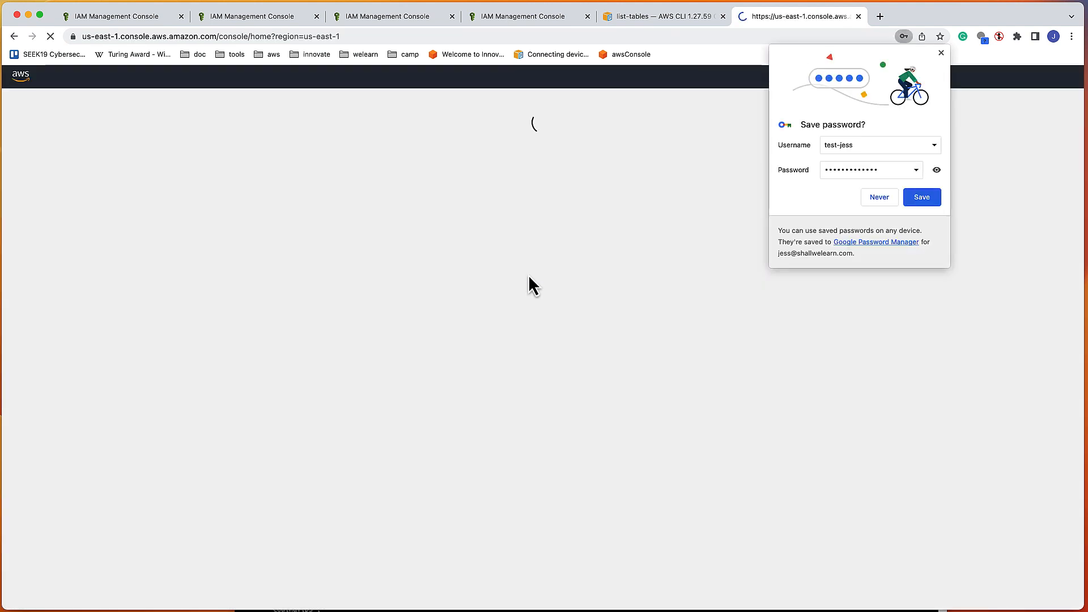
Step: Save the new login in the browser, verify test-jess is signed in, and open DynamoDB
click(925, 203)
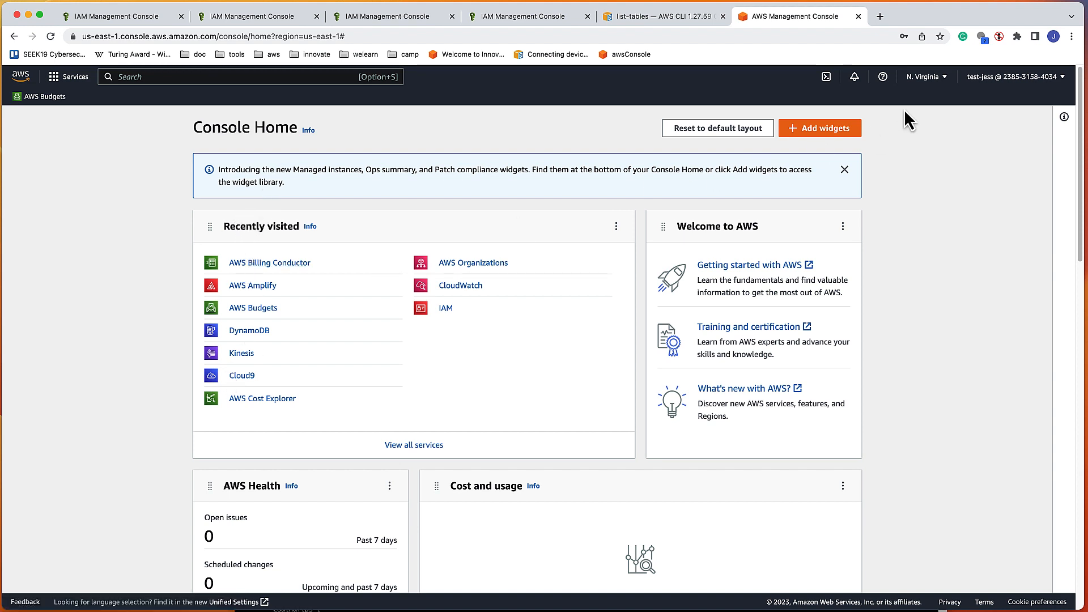
click(1013, 79)
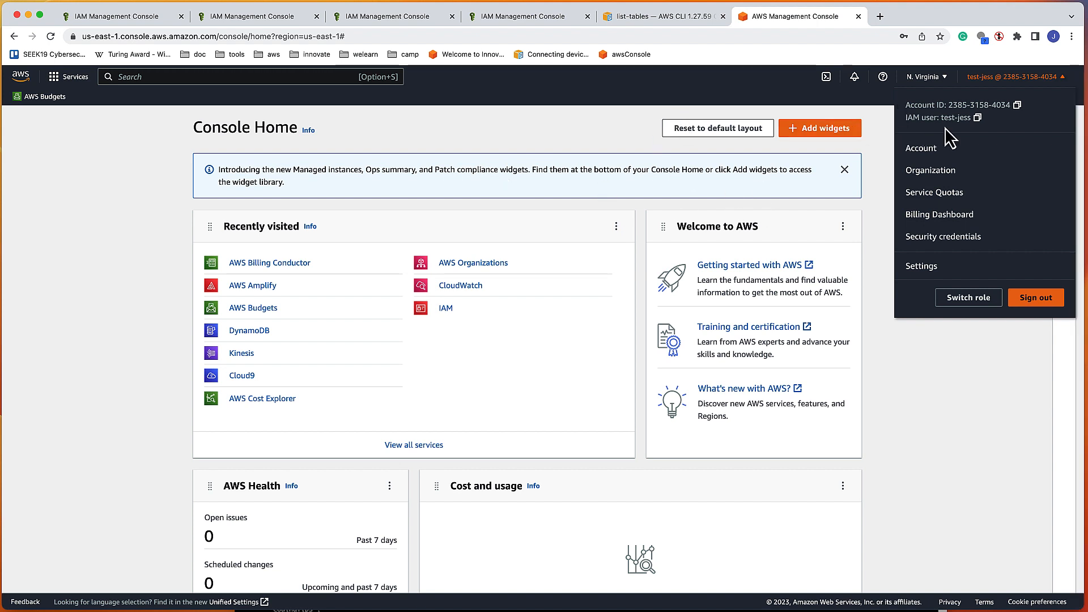
click(408, 146)
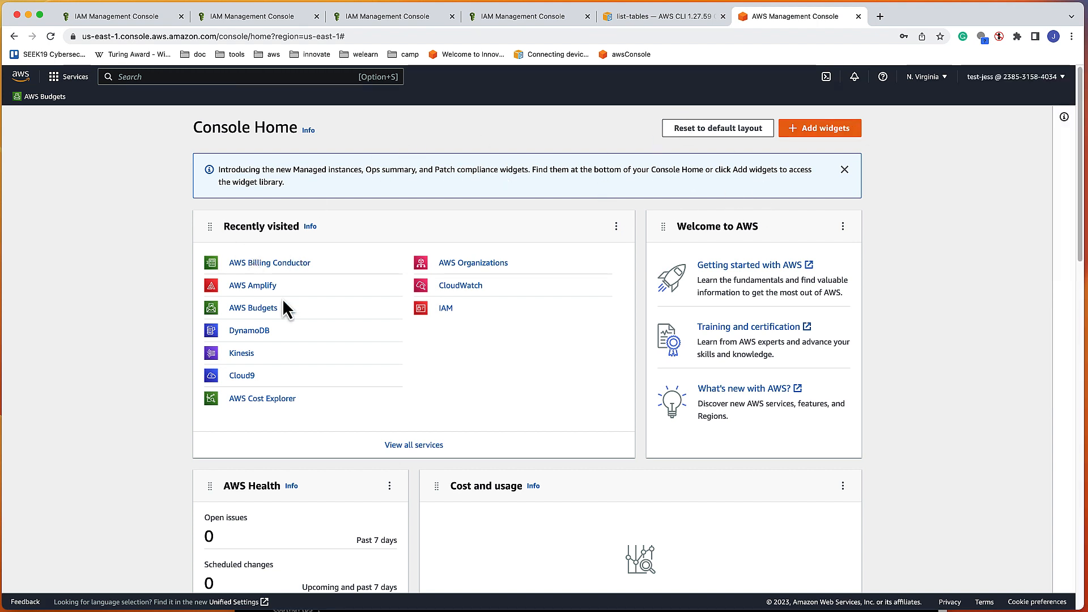
click(262, 333)
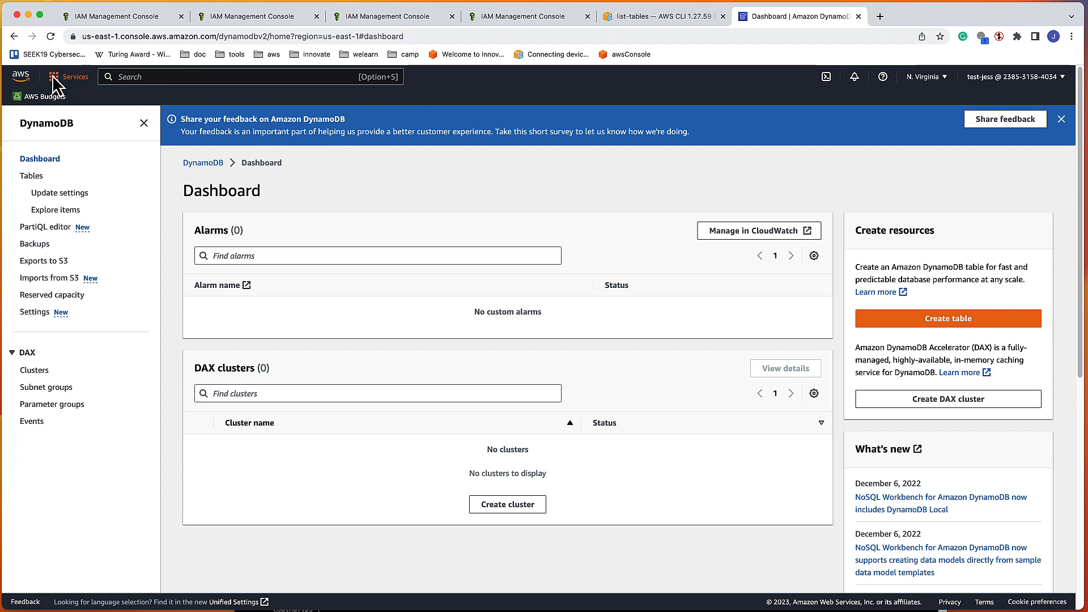
Step: Show the DynamoDB Tables list and switch the region to US West (Oregon)
click(54, 77)
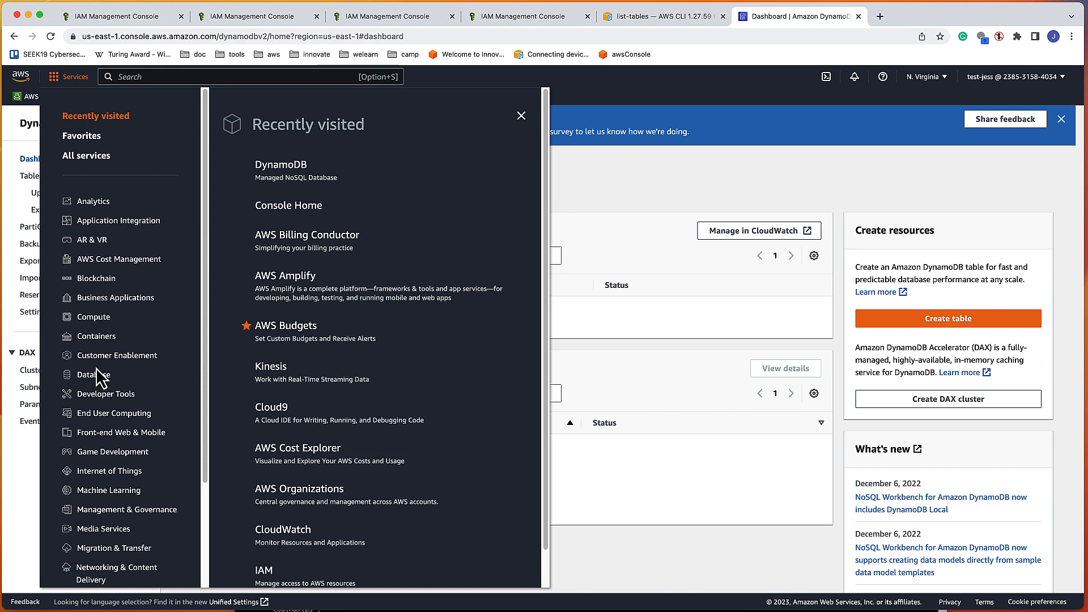
click(282, 173)
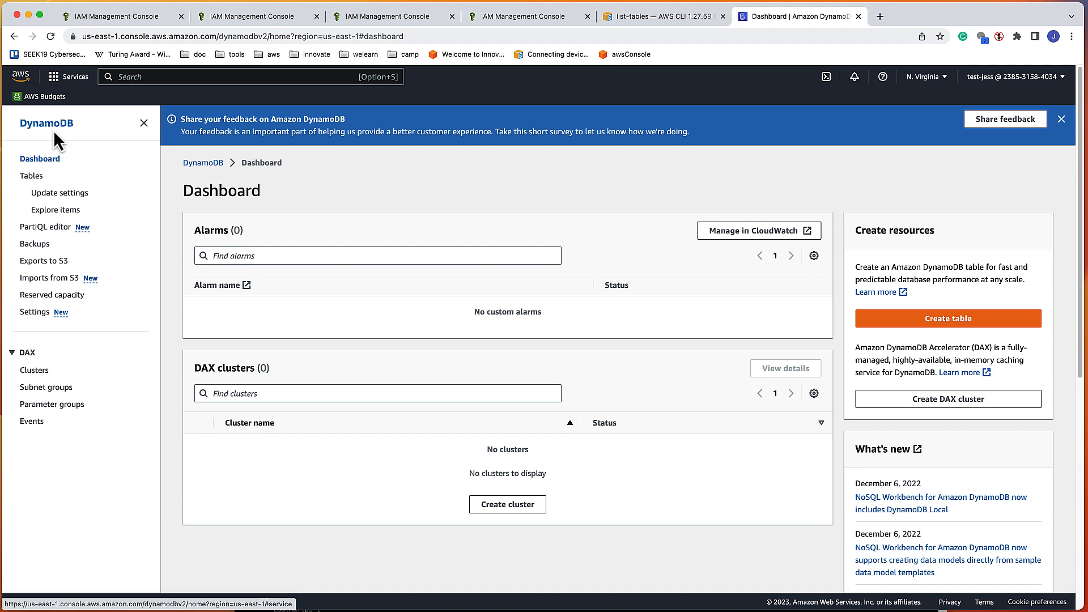
click(41, 180)
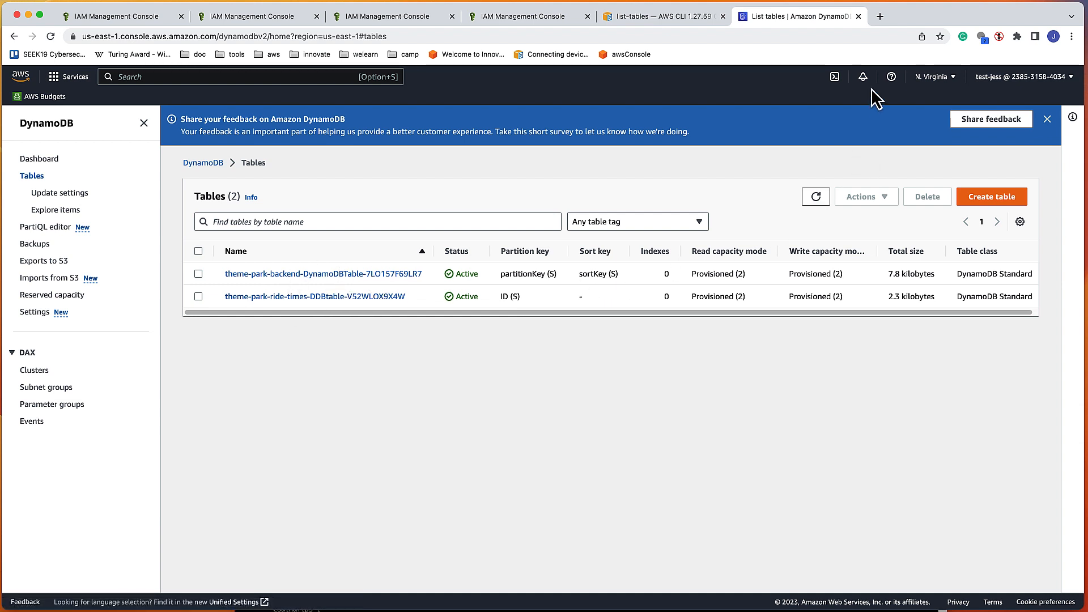
click(935, 80)
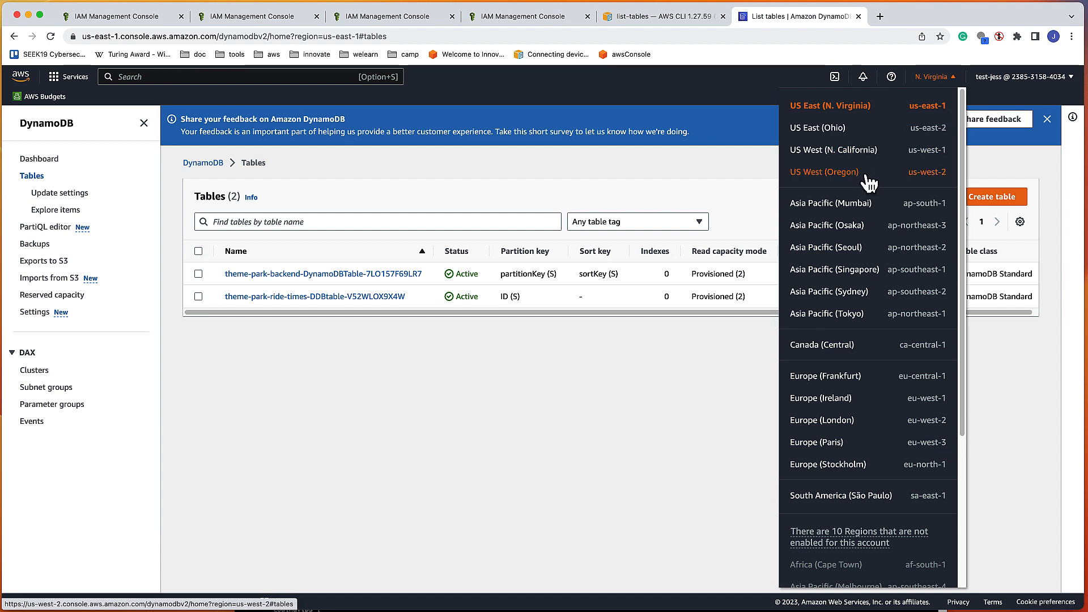
click(867, 177)
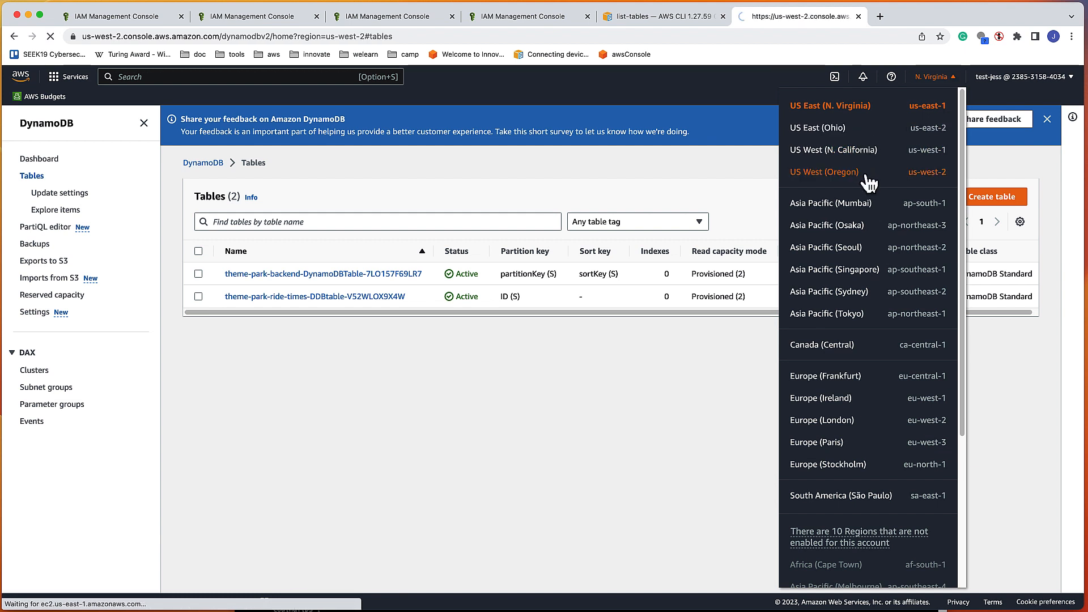